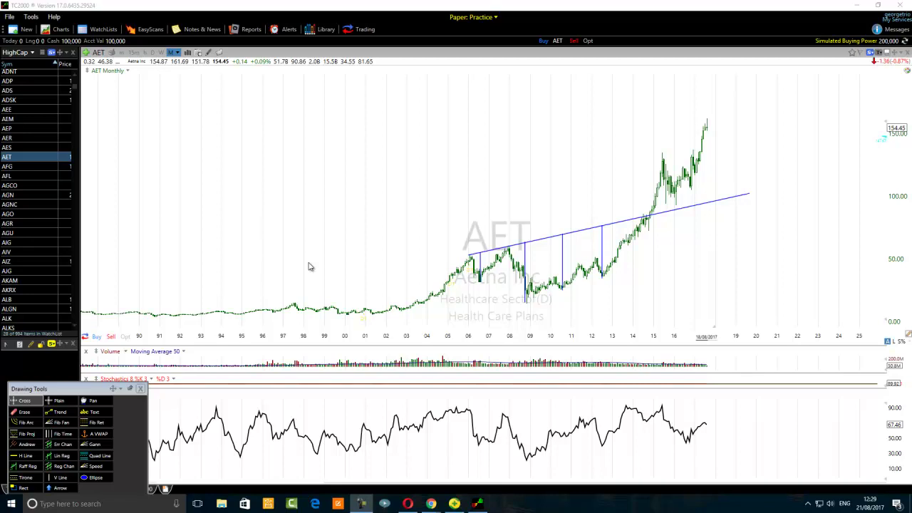
Mark the two price peaks under the trend line, in early 2006 and late 2007, with filled green ellipses.
scroll(359, 258, "up", 5)
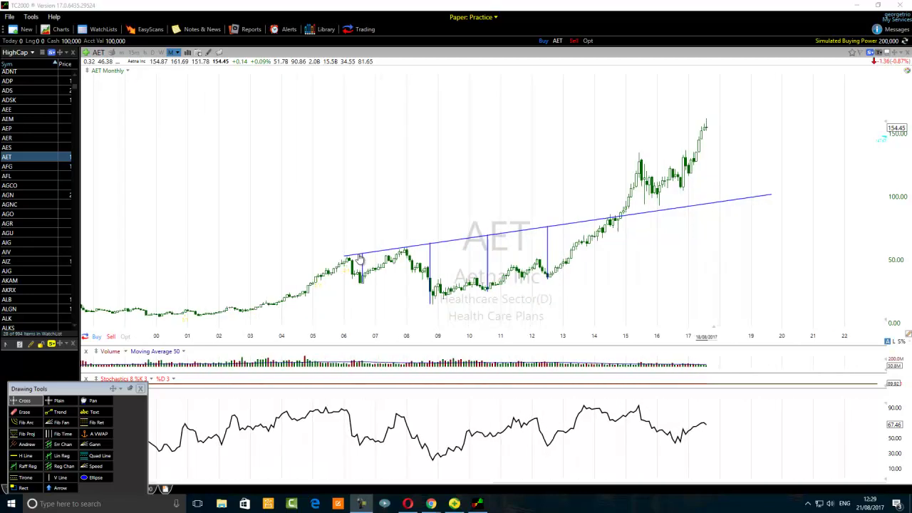
scroll(359, 258, "up", 1)
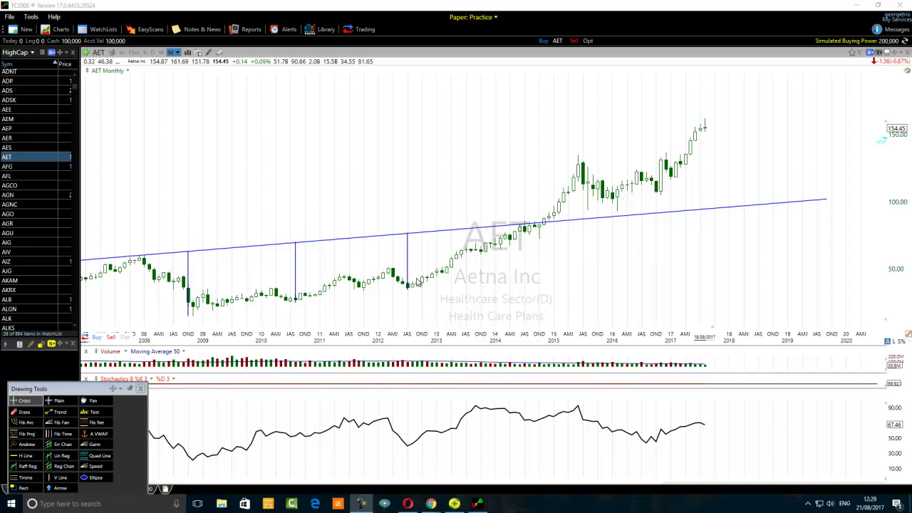
scroll(419, 283, "down", 4)
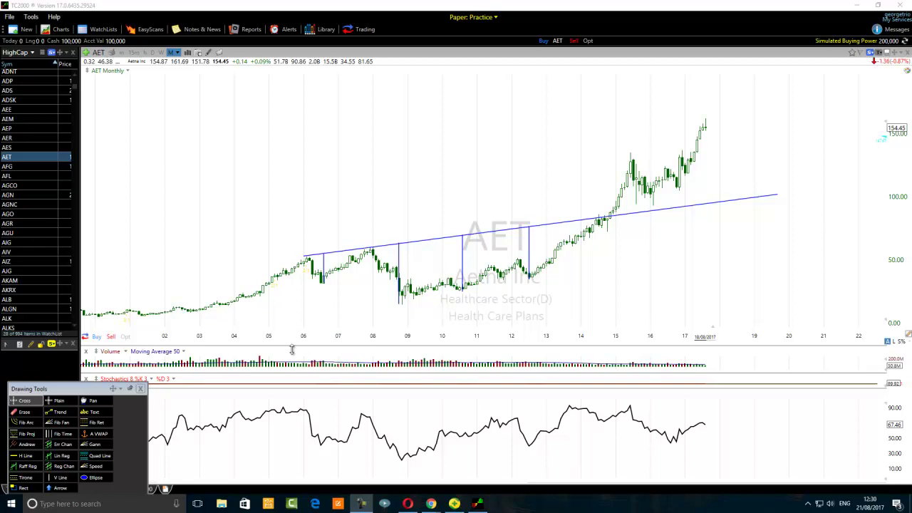
left_click_drag(91, 395, 157, 364)
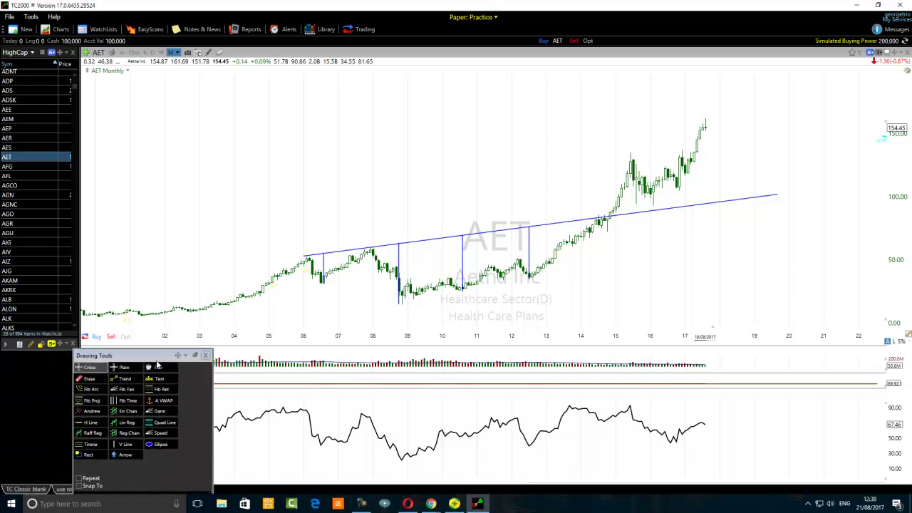
left_click(152, 446)
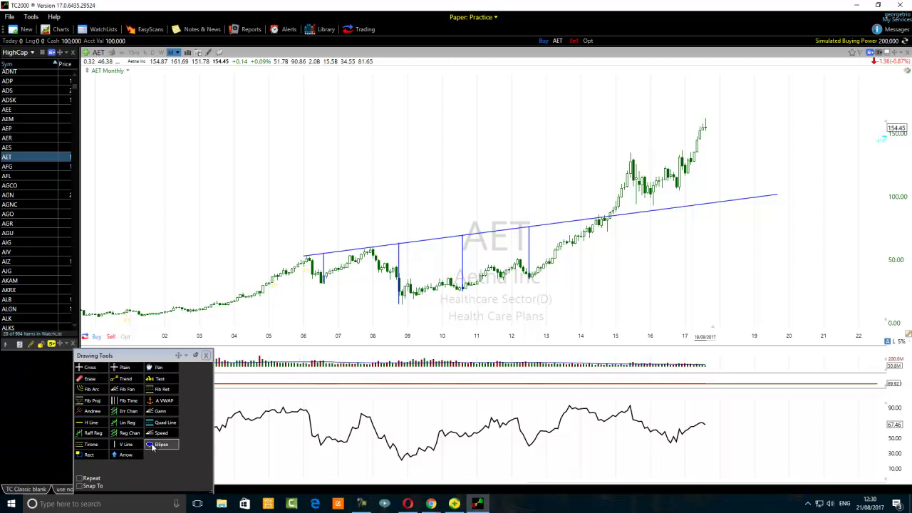
left_click_drag(298, 228, 317, 253)
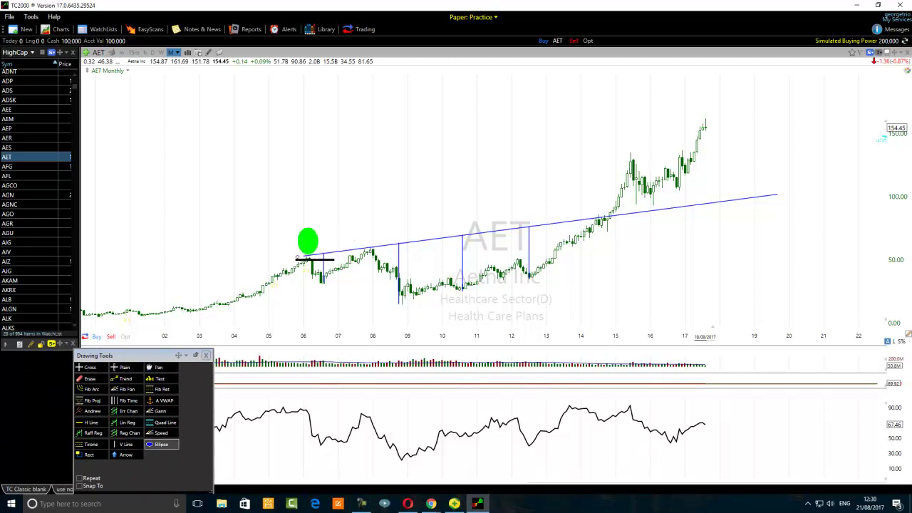
left_click(152, 445)
left_click_drag(379, 226, 365, 248)
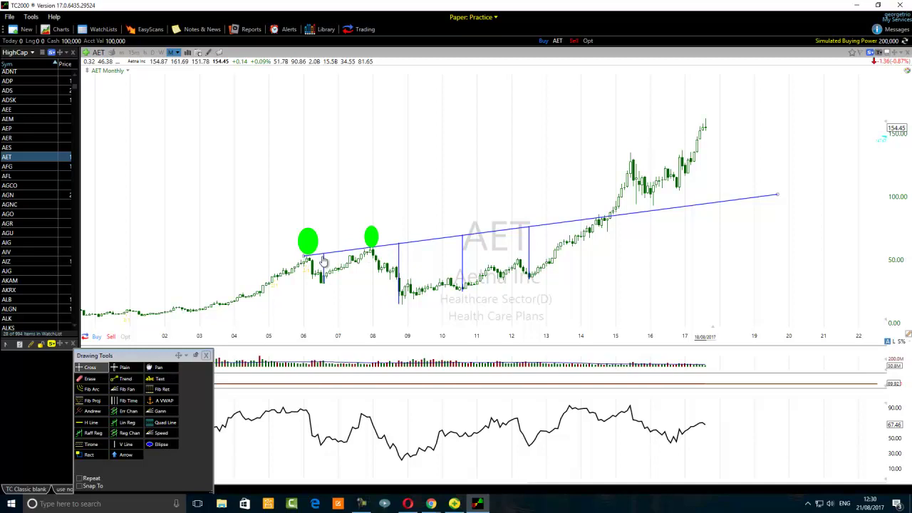
Change the colour of the long rising trend line across the peaks to red.
right_click(565, 225)
left_click(590, 230)
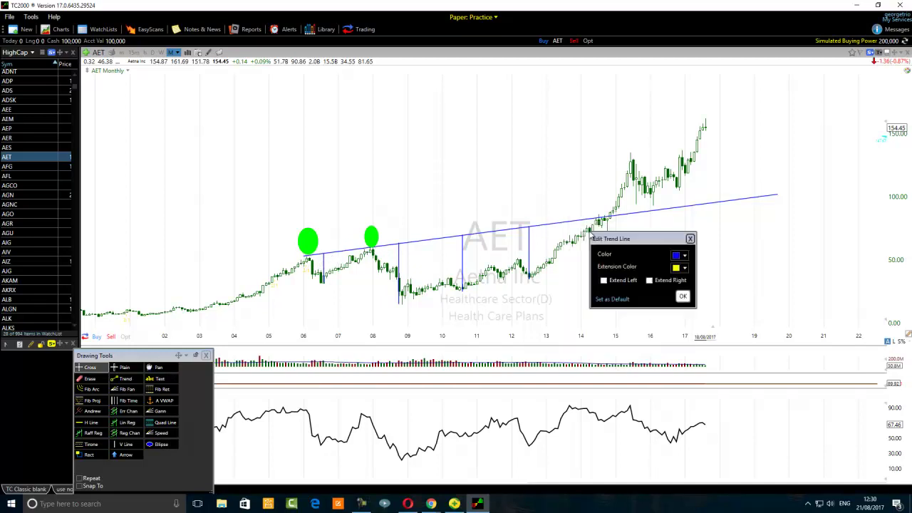
left_click(677, 266)
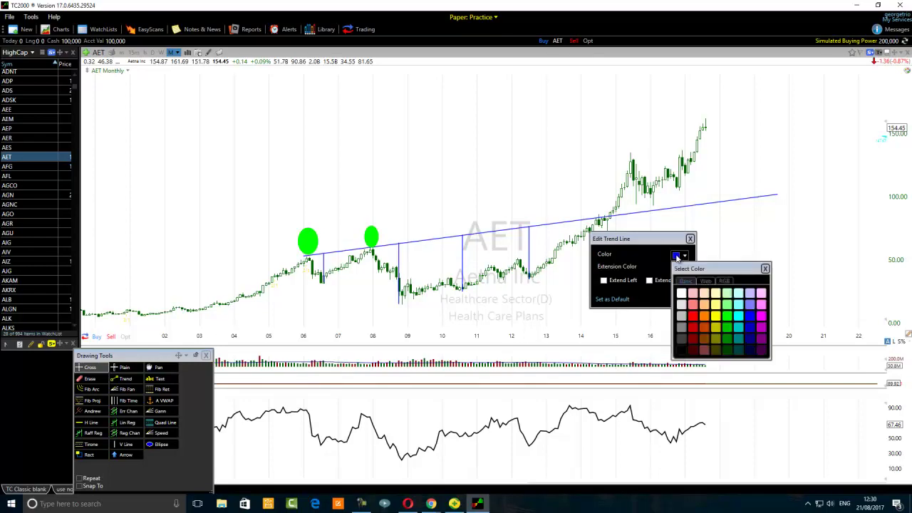
left_click(693, 316)
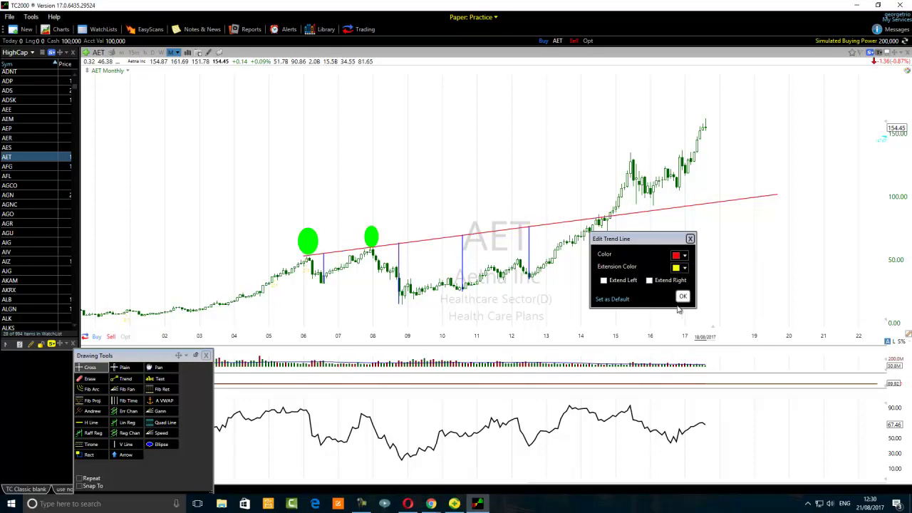
left_click(683, 298)
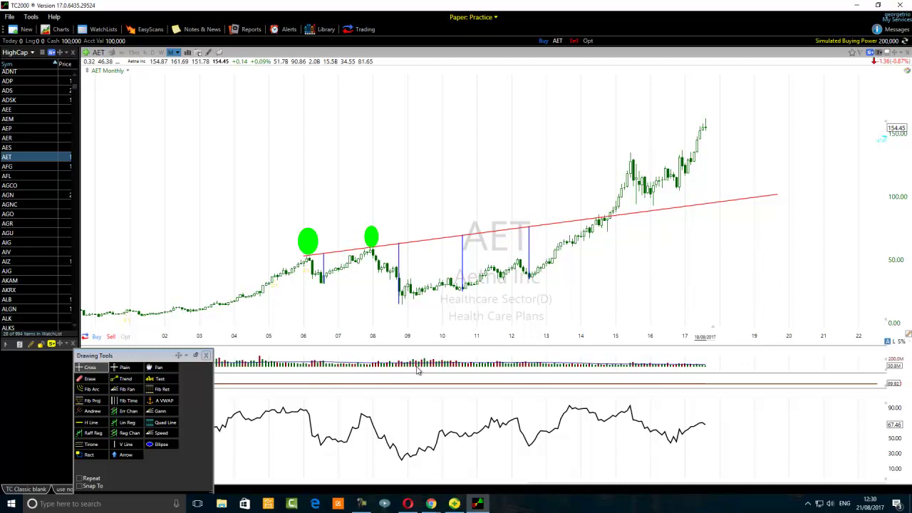
Mark the four price lows at the feet of the vertical lines, from 2006 to 2012, with green ellipses.
mouse_move(326, 258)
left_click(152, 447)
mouse_move(322, 285)
left_mouse_down()
mouse_move(331, 292)
mouse_move(319, 294)
left_mouse_up()
left_click(157, 446)
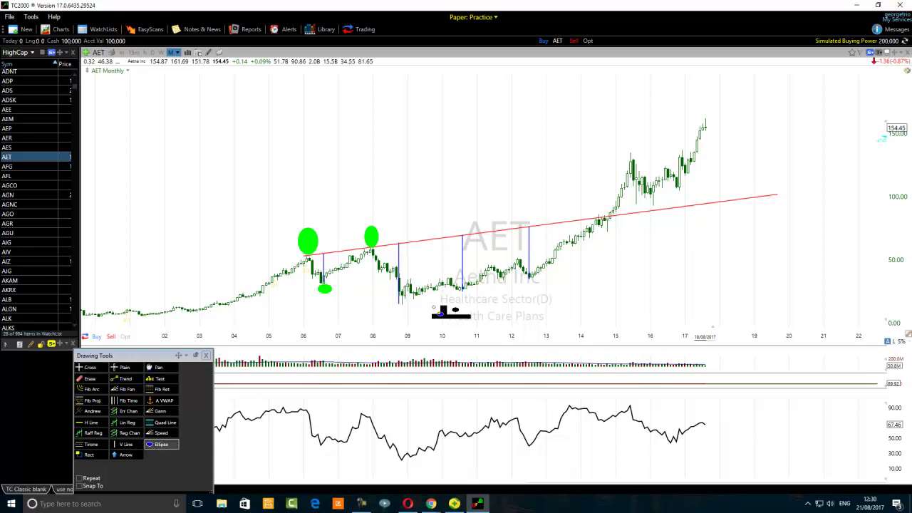
left_click_drag(409, 305, 390, 315)
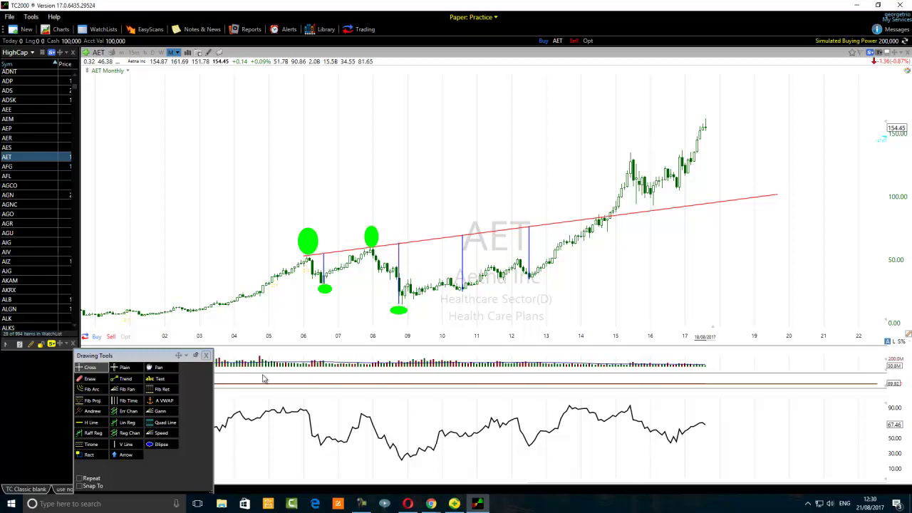
left_click(155, 444)
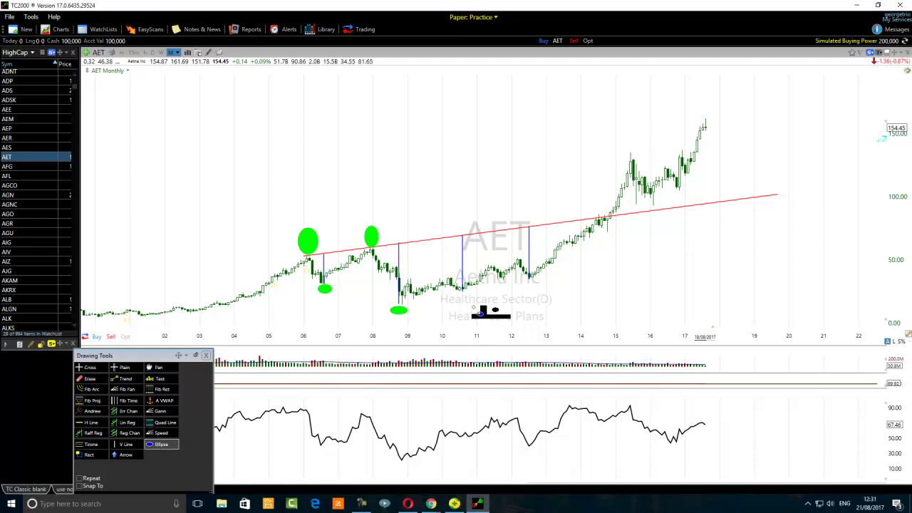
left_click_drag(456, 289, 474, 299)
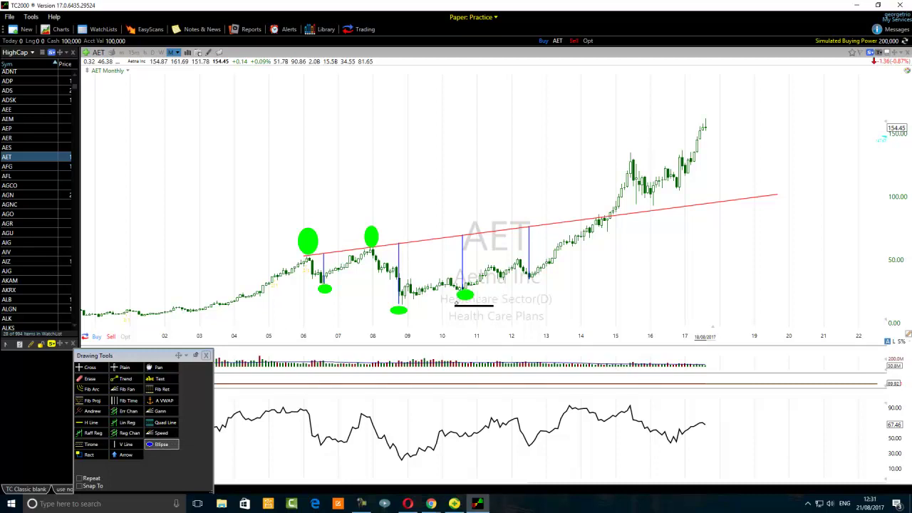
left_click(155, 444)
mouse_move(541, 284)
left_mouse_down()
mouse_move(579, 283)
mouse_move(526, 292)
left_mouse_up()
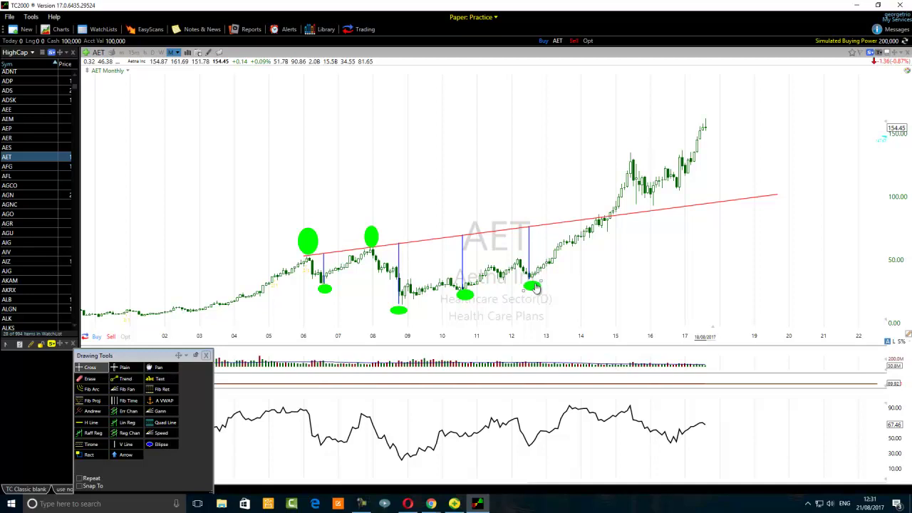
Move the four vertical measuring lines up so that their lower ends rest on the red trend line.
mouse_move(536, 287)
left_click_drag(327, 273, 329, 244)
mouse_move(401, 311)
left_click_drag(400, 270, 402, 207)
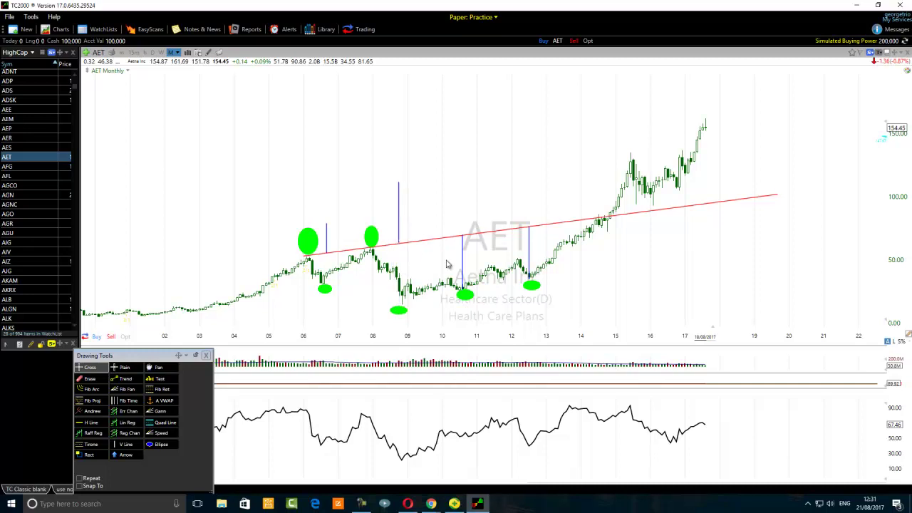
left_click_drag(463, 269, 467, 210)
left_click_drag(466, 210, 466, 210)
left_click_drag(529, 251, 550, 200)
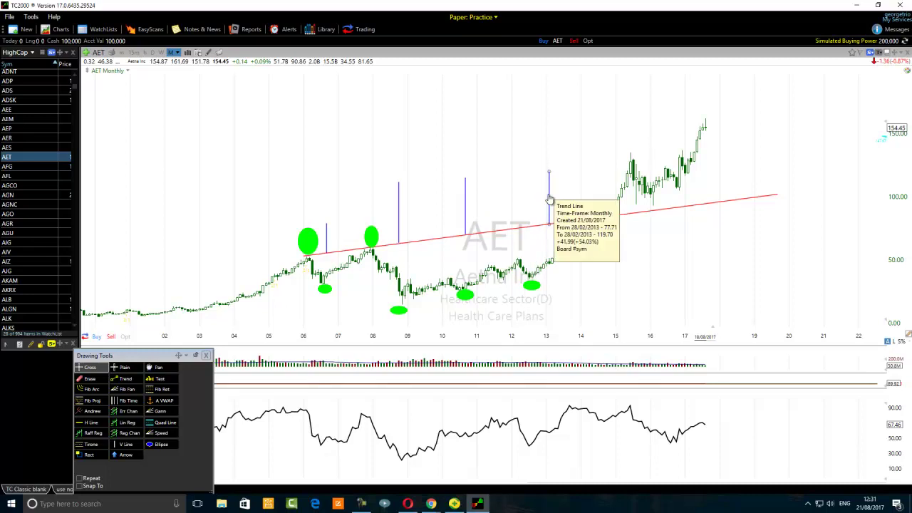
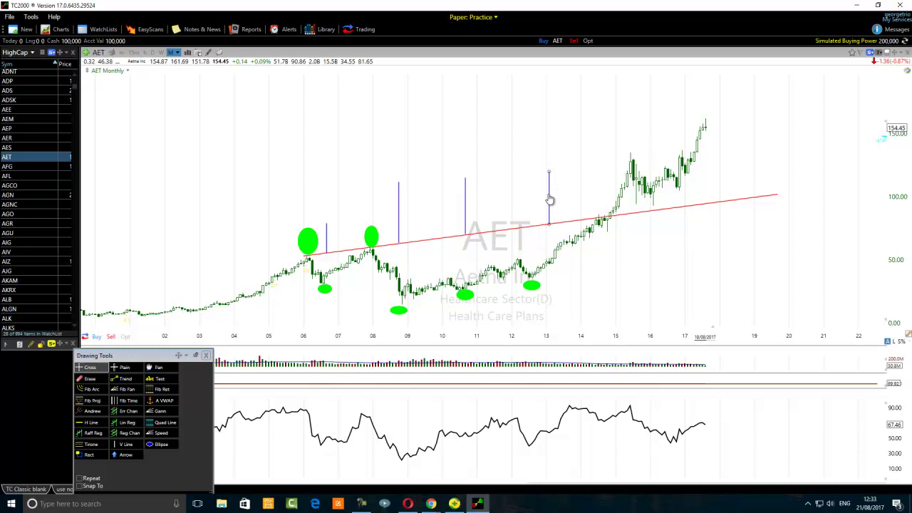
Draw a trend line parallel to the red one from the tip of the shortest vertical line to late 2019, and shift that vertical line slightly later.
left_click(327, 242)
left_click(119, 379)
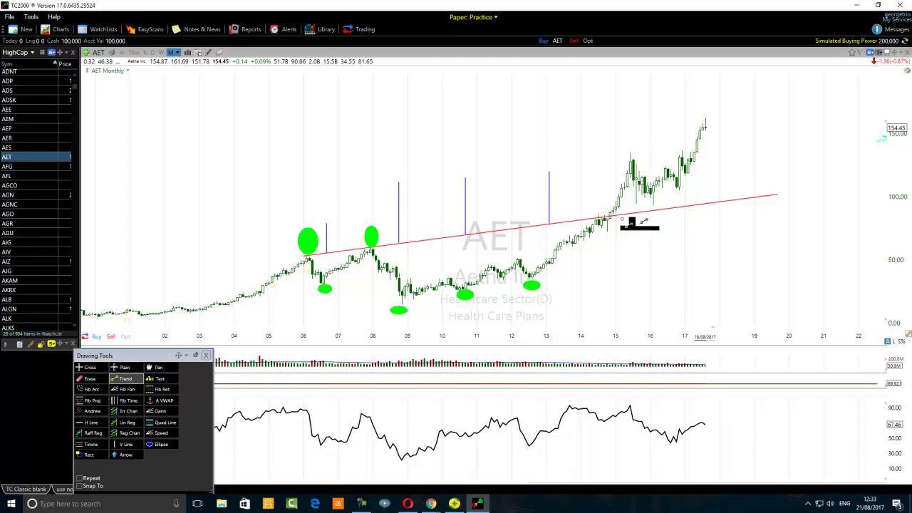
left_click_drag(324, 222, 787, 167)
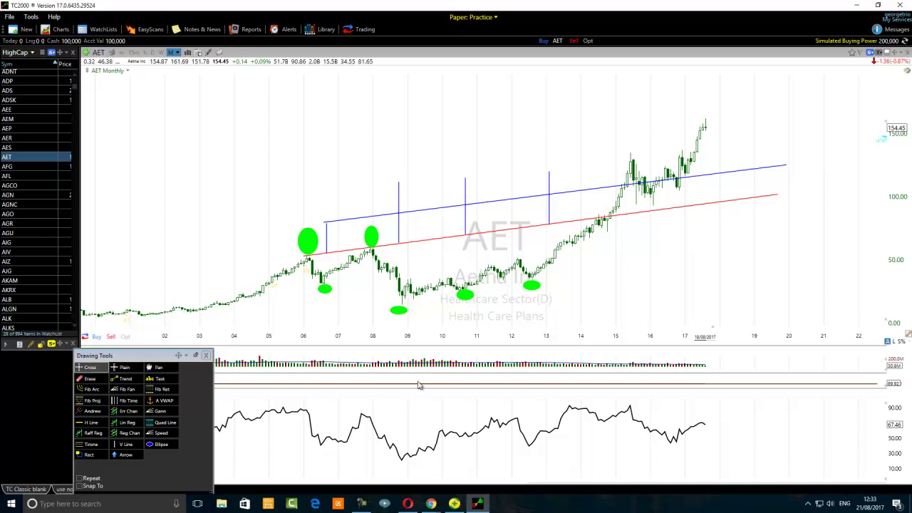
left_click_drag(787, 167, 783, 164)
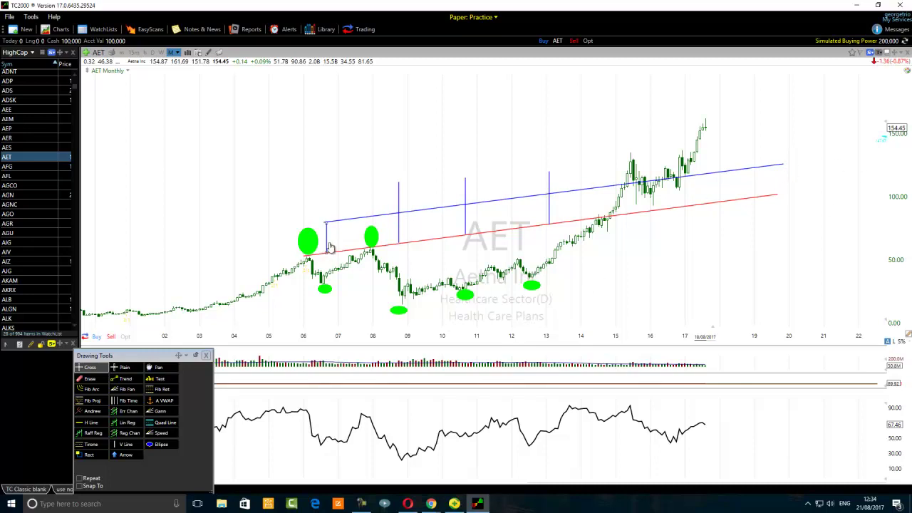
mouse_move(326, 250)
left_mouse_down()
mouse_move(738, 196)
mouse_move(343, 246)
left_mouse_up()
Draw a higher parallel trend line through the tip of the second vertical line, from about 2007 to late 2019, and shift that vertical line slightly later.
mouse_move(604, 223)
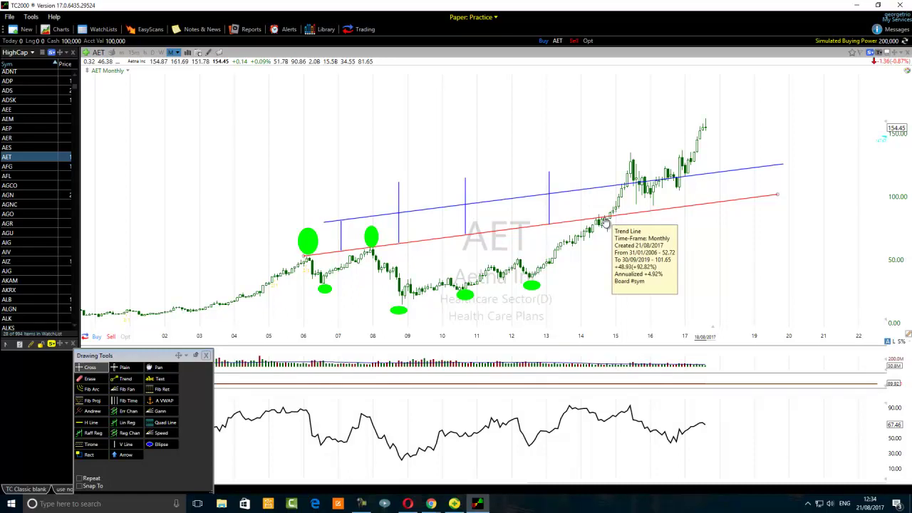
mouse_move(399, 217)
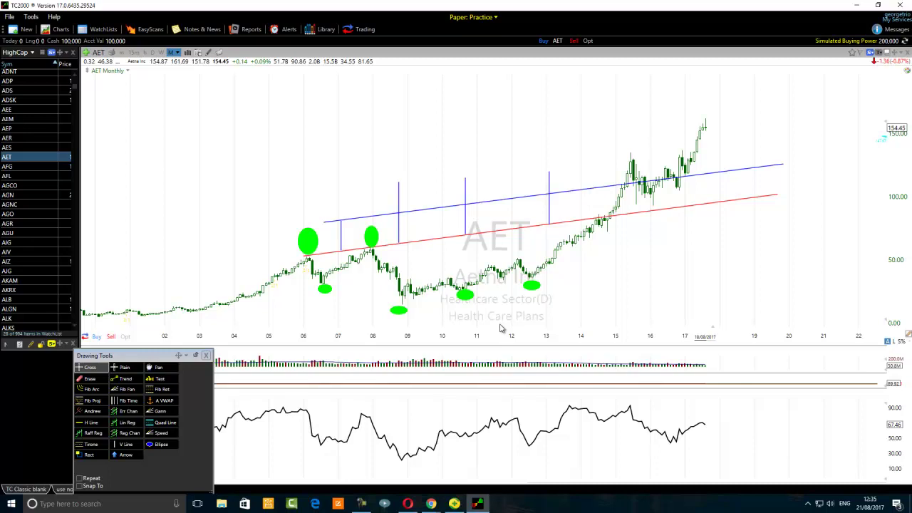
left_click(117, 379)
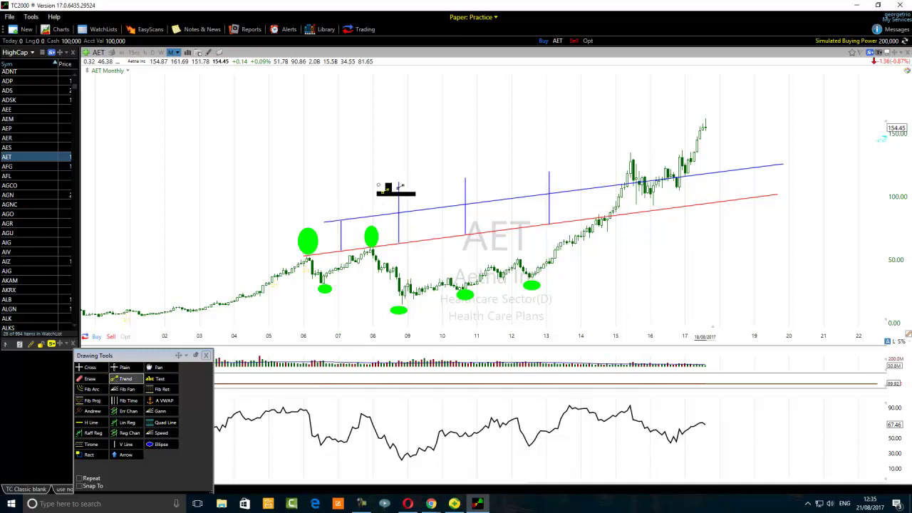
mouse_move(338, 190)
left_mouse_down()
mouse_move(667, 162)
mouse_move(783, 133)
left_mouse_up()
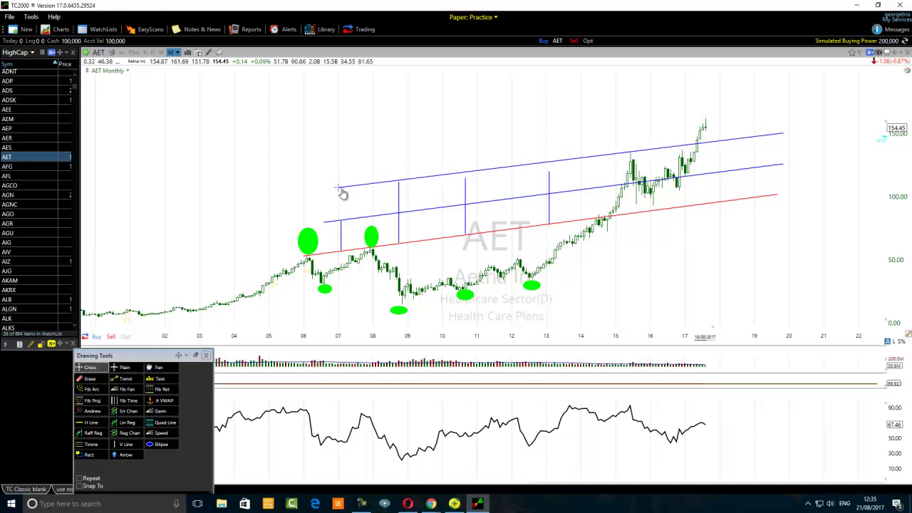
left_click_drag(341, 189, 339, 193)
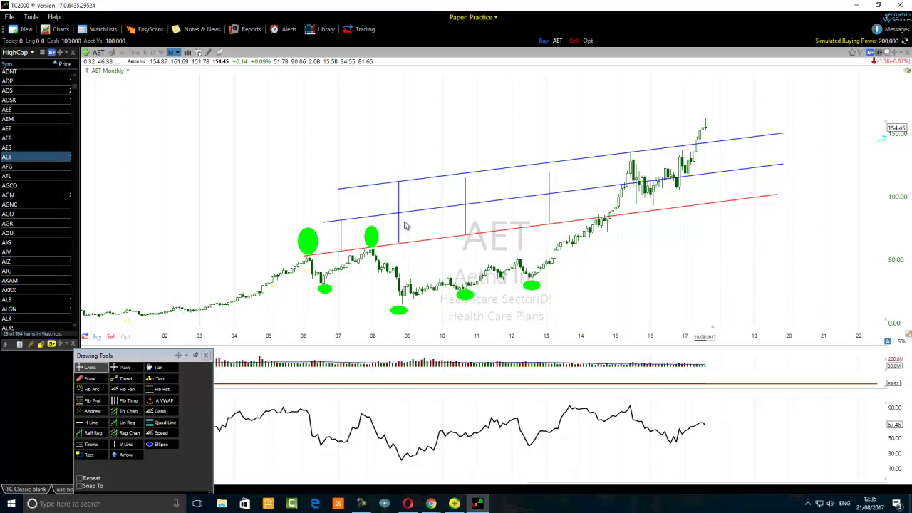
mouse_move(401, 227)
left_mouse_down()
mouse_move(707, 191)
mouse_move(620, 190)
mouse_move(410, 216)
left_mouse_up()
left_click_drag(417, 225, 406, 230)
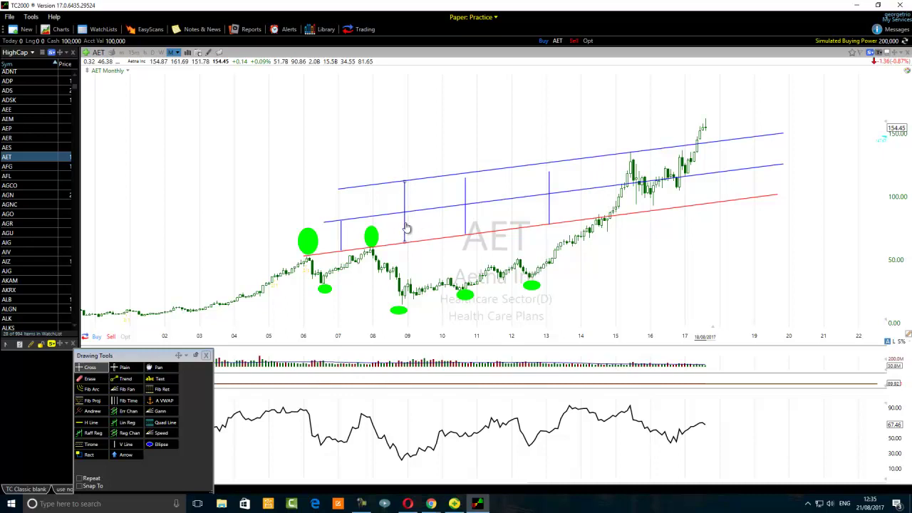
Change the colour of the middle parallel trend line to magenta.
mouse_move(502, 204)
right_click(501, 205)
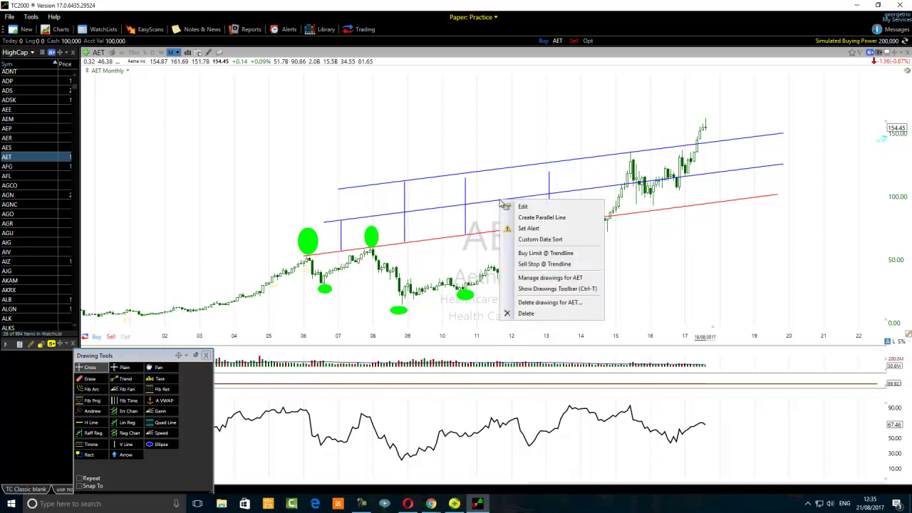
left_click(523, 208)
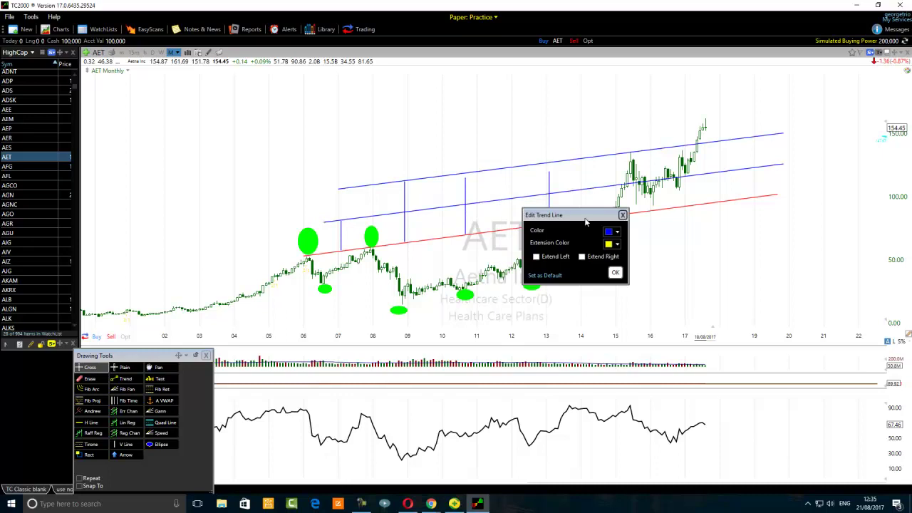
left_click(611, 232)
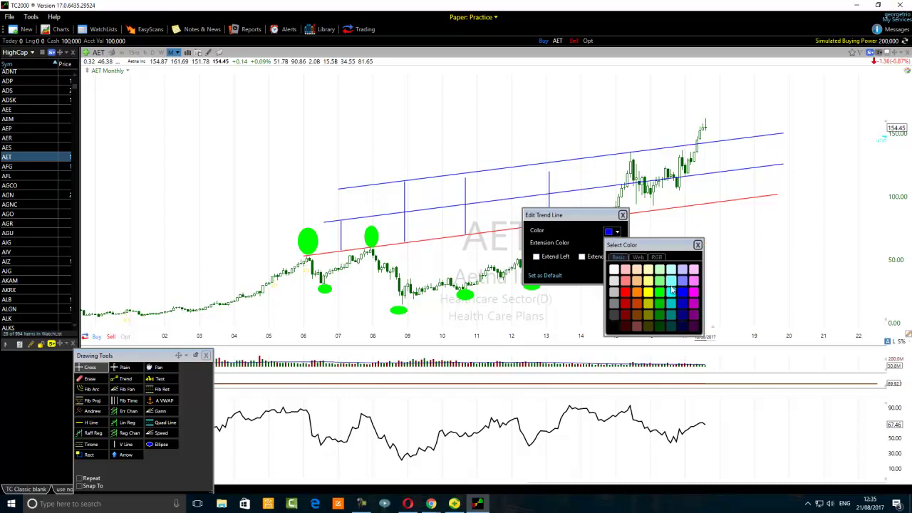
left_click(693, 294)
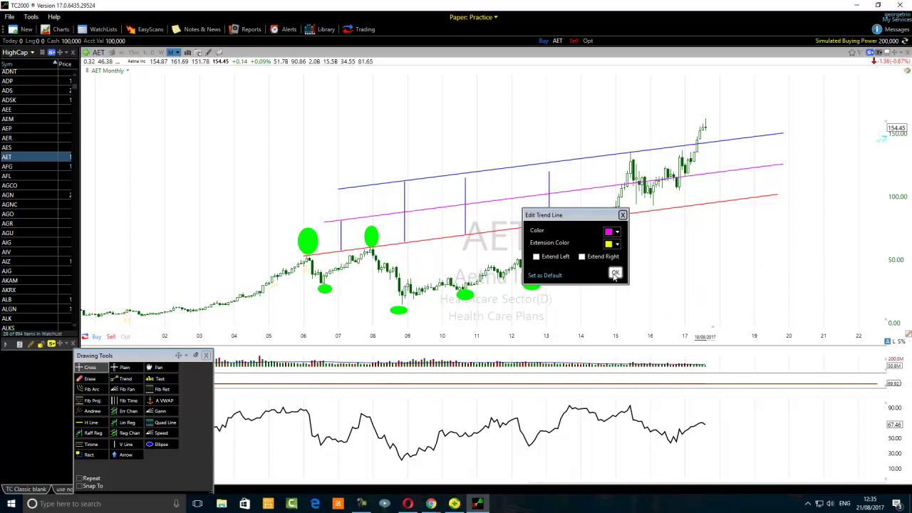
left_click(617, 276)
Change the colour of the highest parallel trend line to orange.
right_click(602, 161)
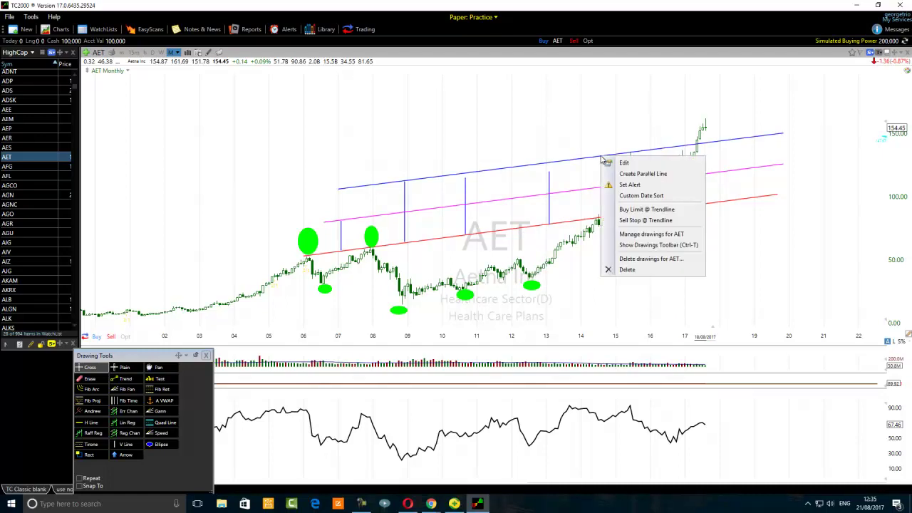
left_click(627, 160)
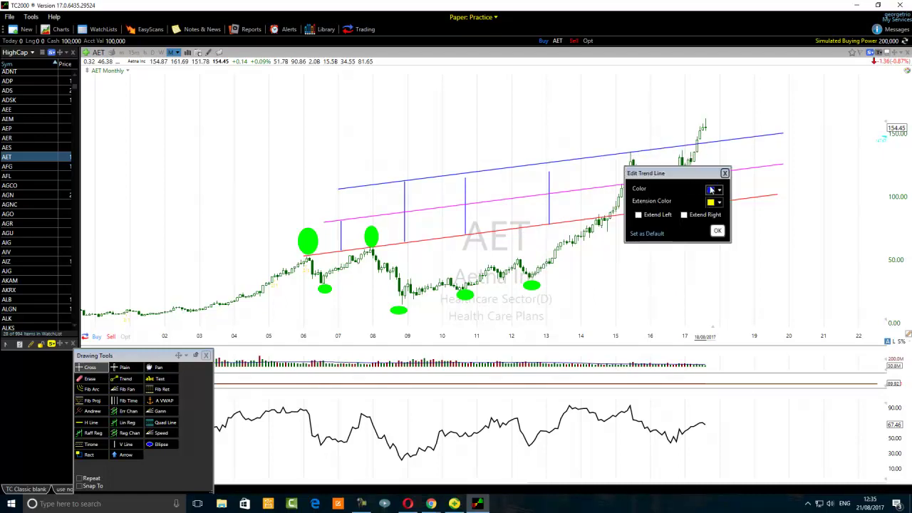
left_click(712, 191)
left_click(739, 253)
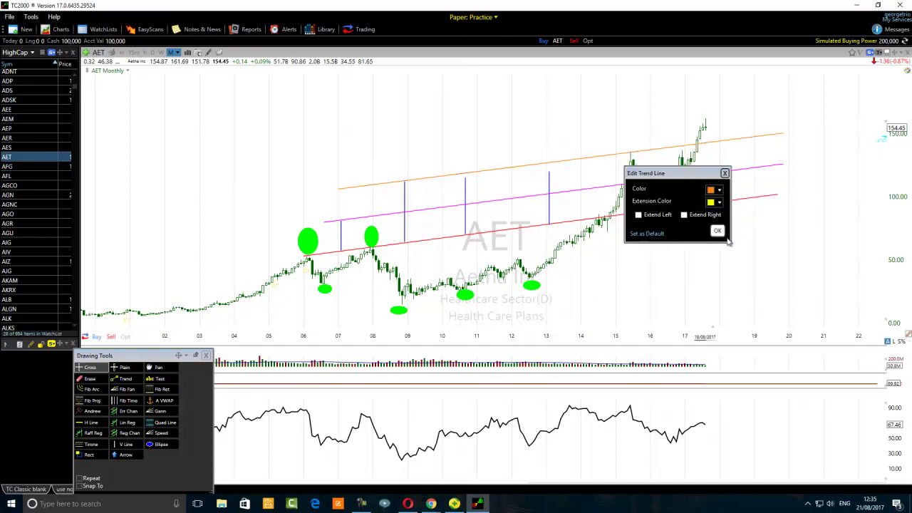
left_click(718, 231)
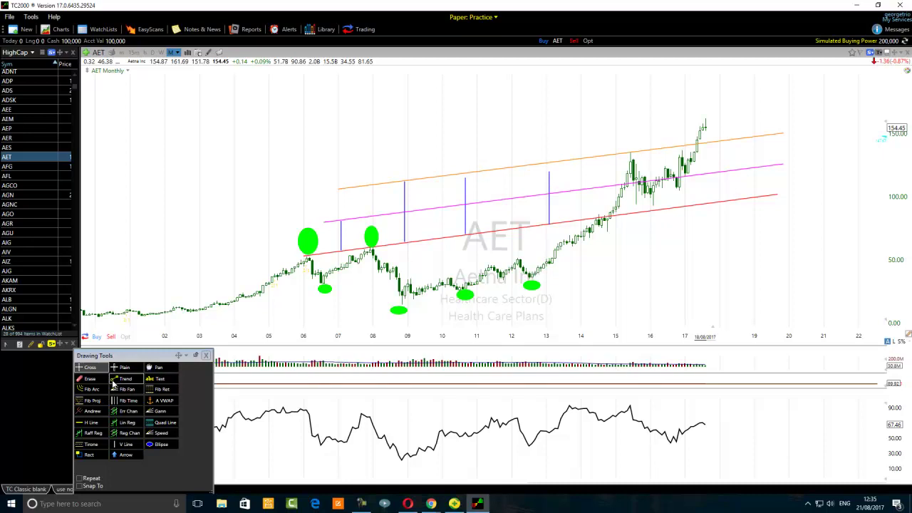
Draw a trend line just below the orange one through the tip of the third vertical line, from about 2007 to late 2021, parallel to the red line.
left_click(124, 379)
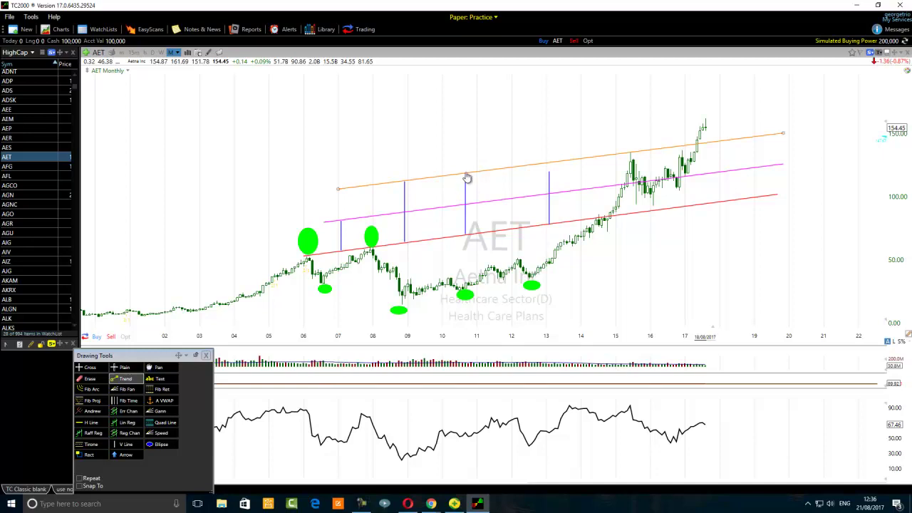
left_click_drag(467, 177, 851, 140)
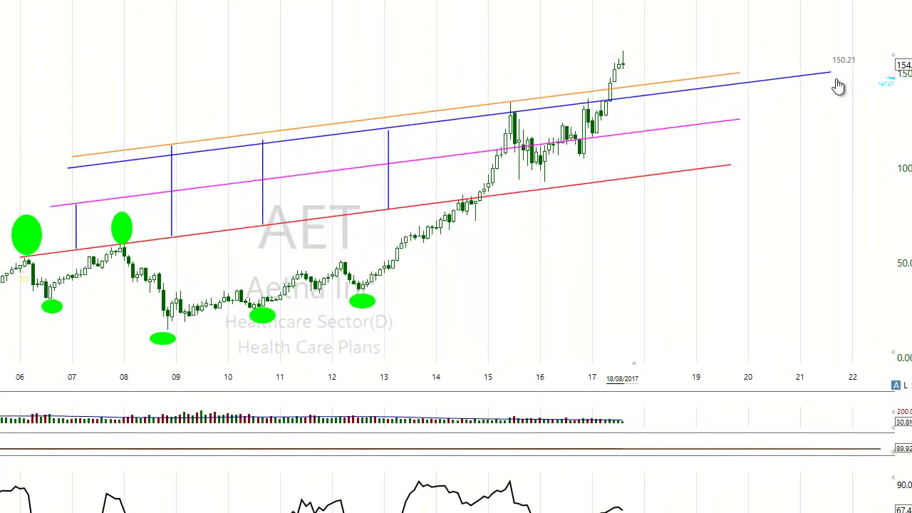
left_click_drag(839, 85, 841, 89)
left_click_drag(68, 174, 71, 171)
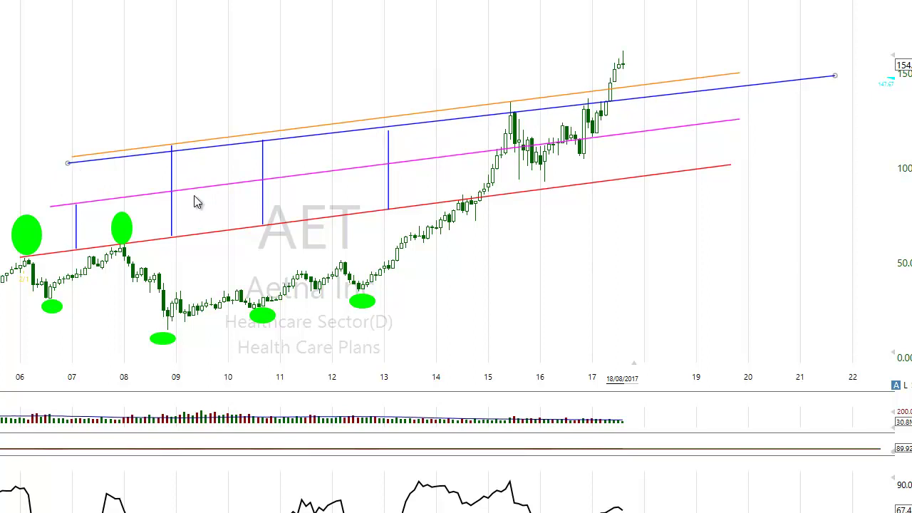
Slide the third vertical line along the red trend line to check the new line's spacing, raise that line's later end, and return the vertical to late 2010.
mouse_move(263, 203)
left_click_drag(262, 203, 475, 178)
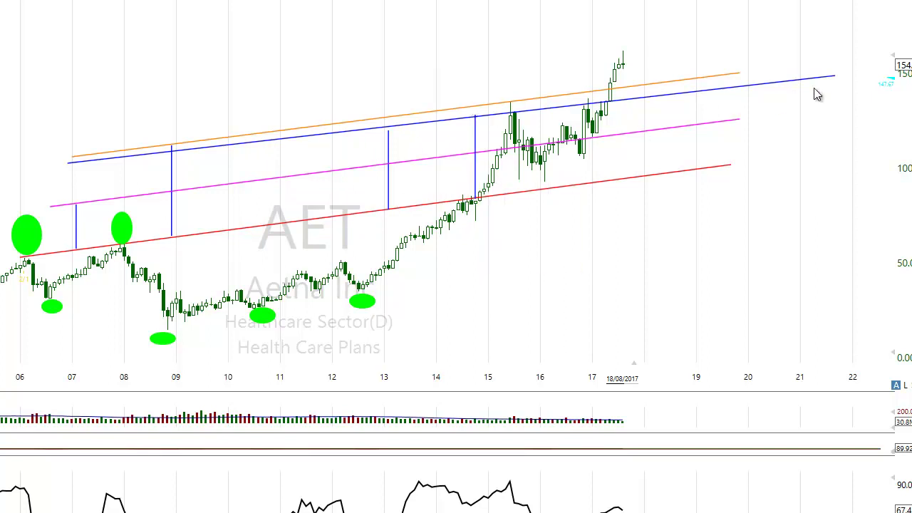
left_click_drag(838, 83, 837, 83)
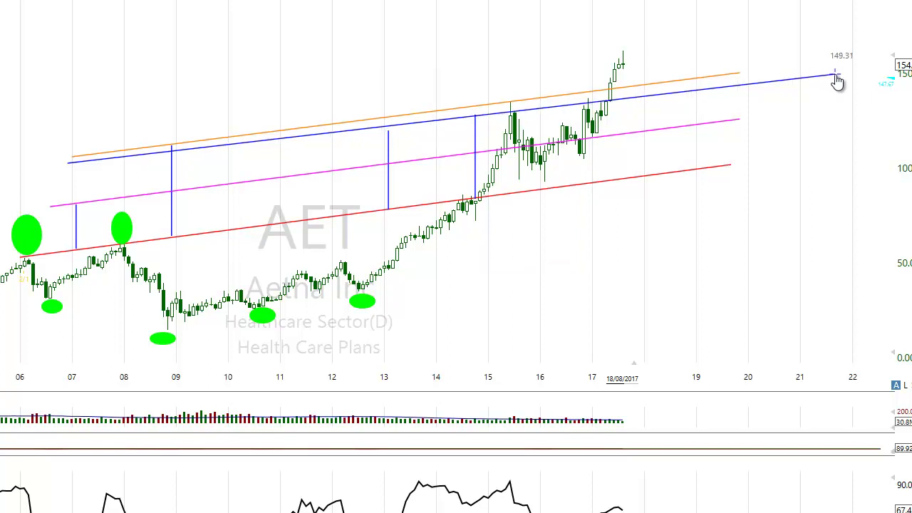
left_click_drag(480, 183, 684, 150)
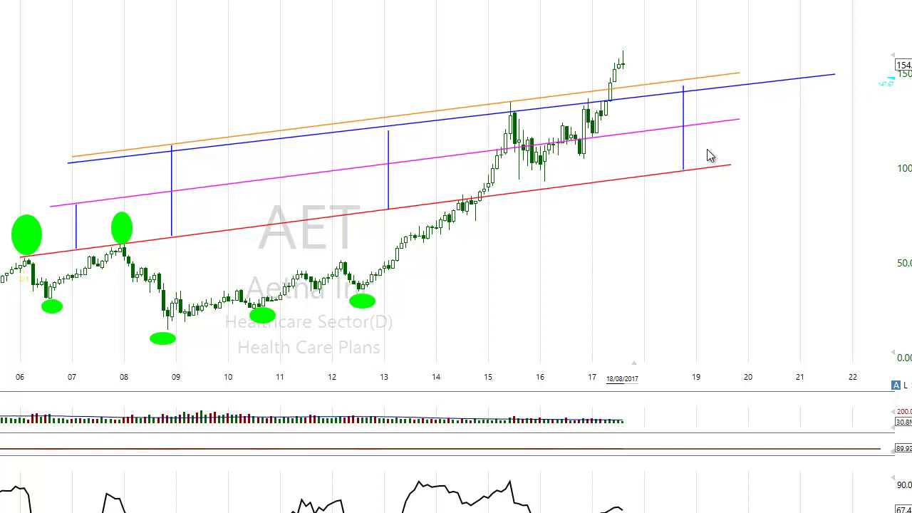
left_click_drag(835, 78, 838, 71)
left_click(684, 158)
left_click_drag(684, 158, 278, 211)
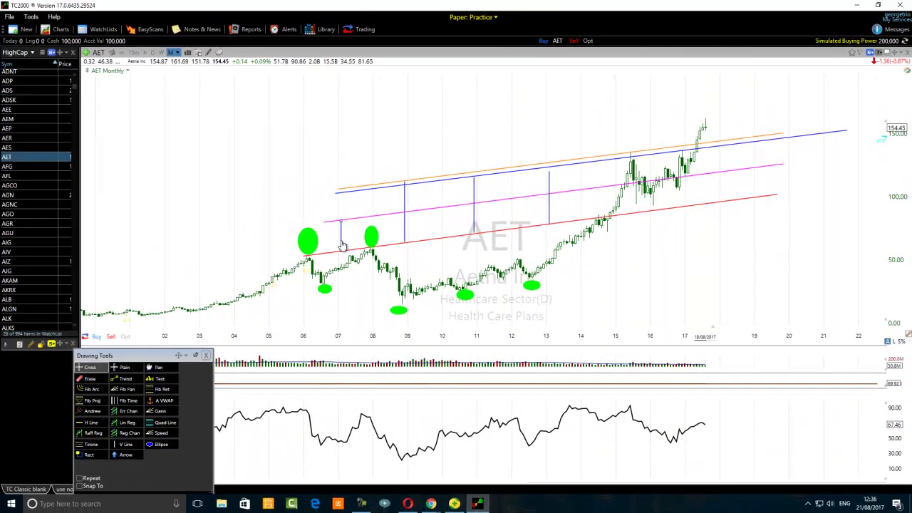
Change the colour of the shortest vertical measuring line to magenta.
right_click(340, 244)
left_click(366, 248)
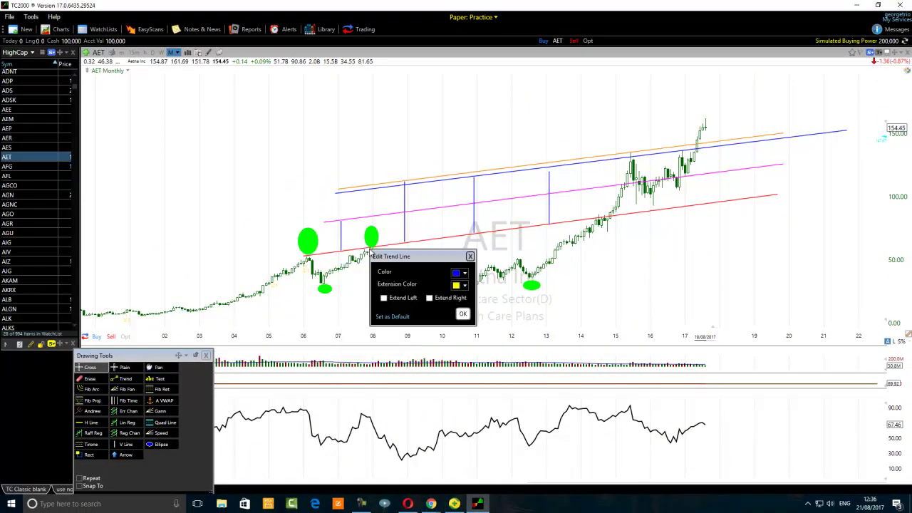
left_click(458, 276)
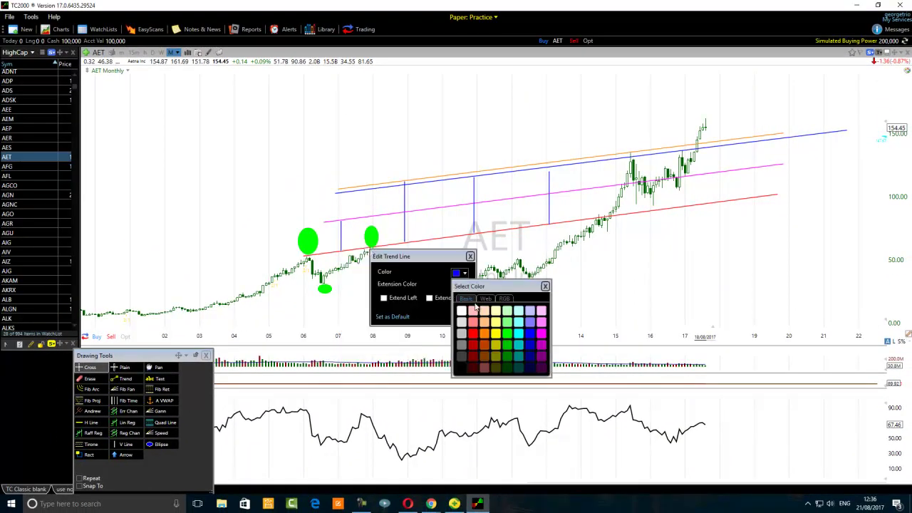
left_click(543, 337)
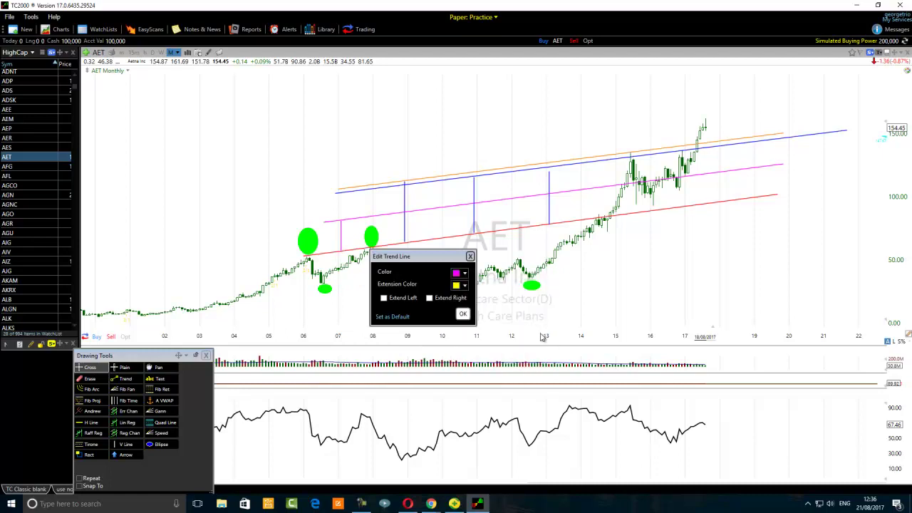
left_click(463, 314)
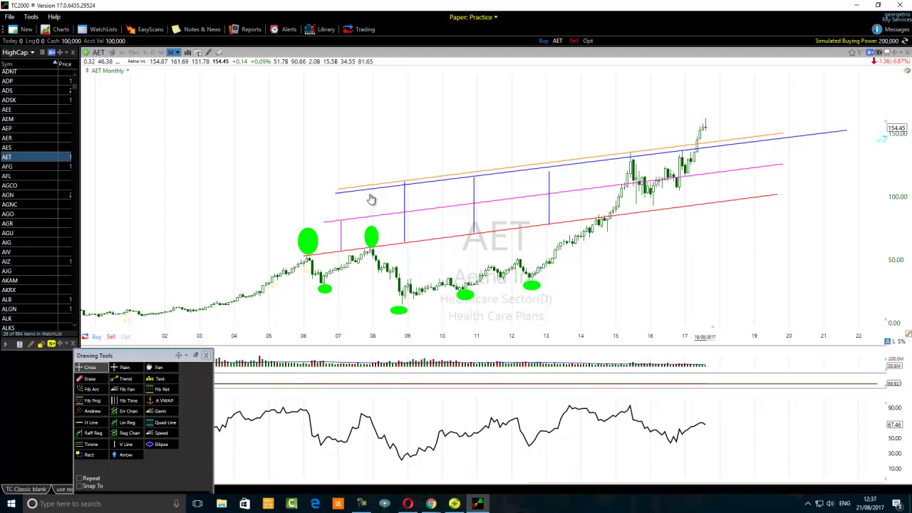
Change the colour of the second vertical measuring line to orange.
right_click(406, 207)
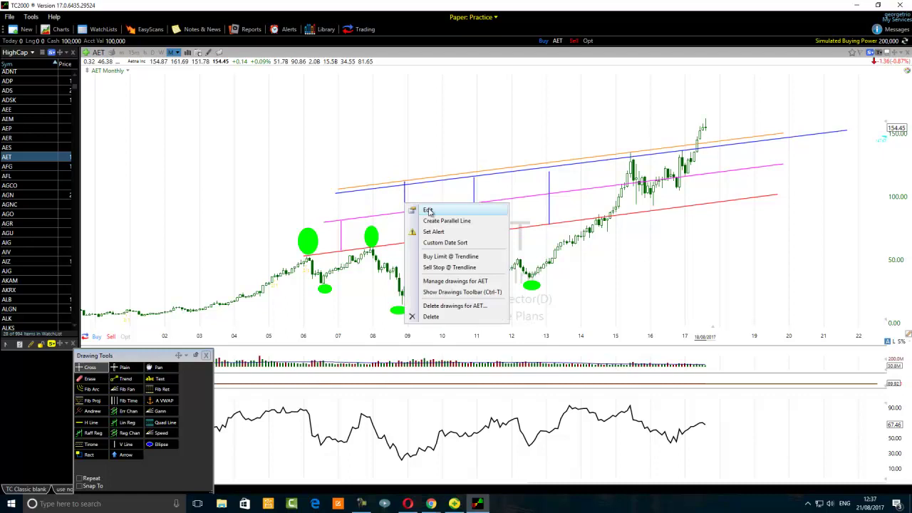
left_click(428, 211)
left_click(518, 240)
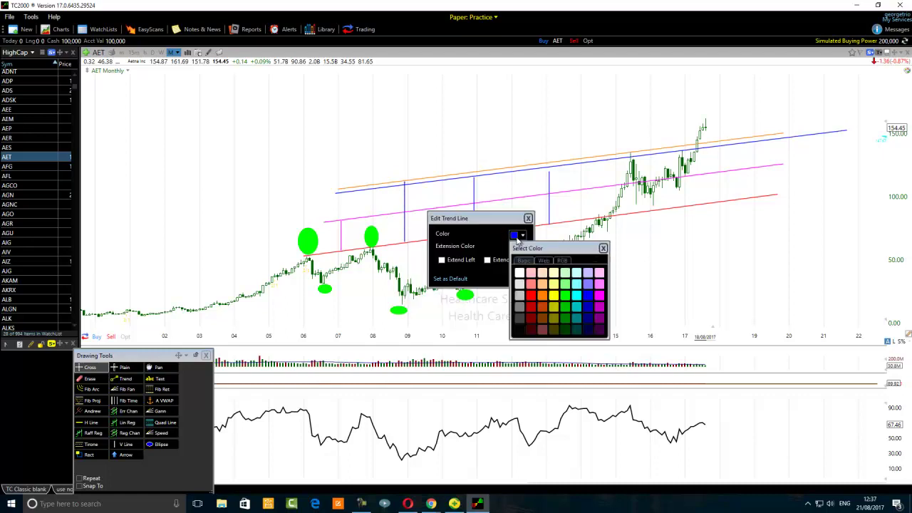
left_click(543, 298)
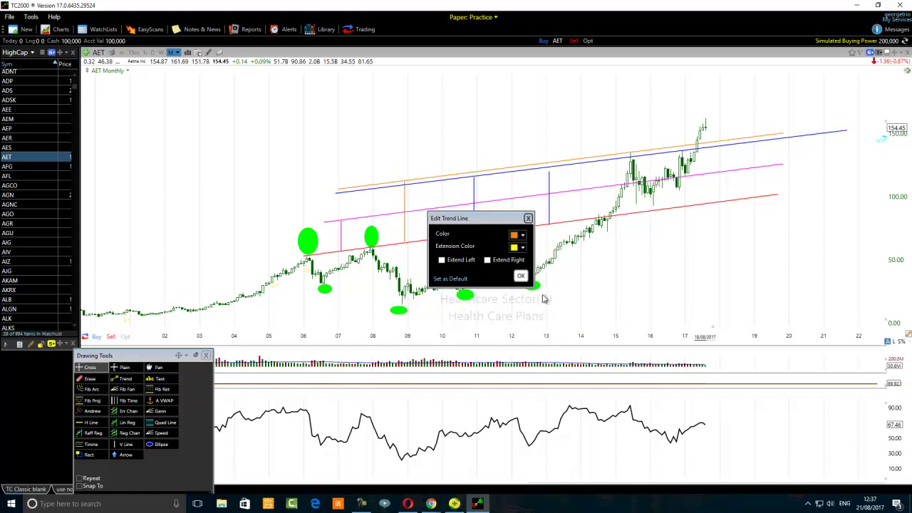
left_click(526, 278)
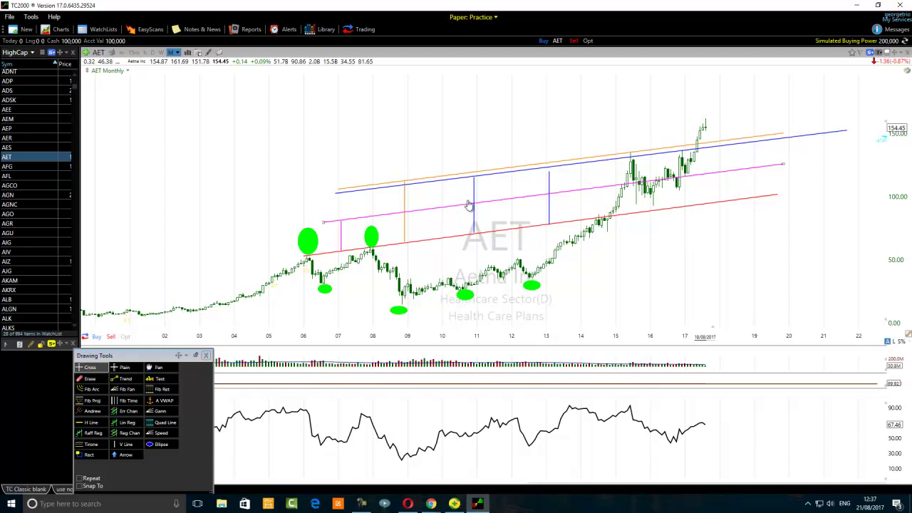
Change the colour of the blue parallel trend line just below the orange one to green.
right_click(497, 178)
left_click(525, 184)
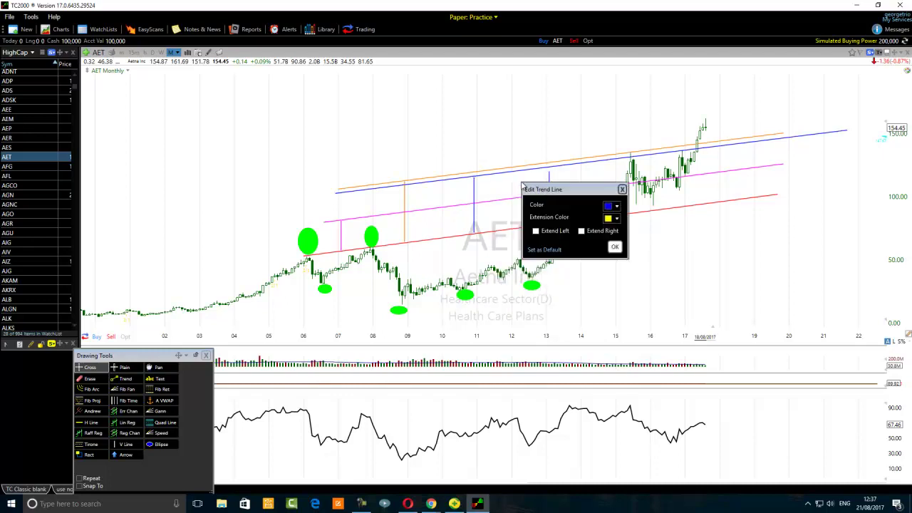
left_click(613, 206)
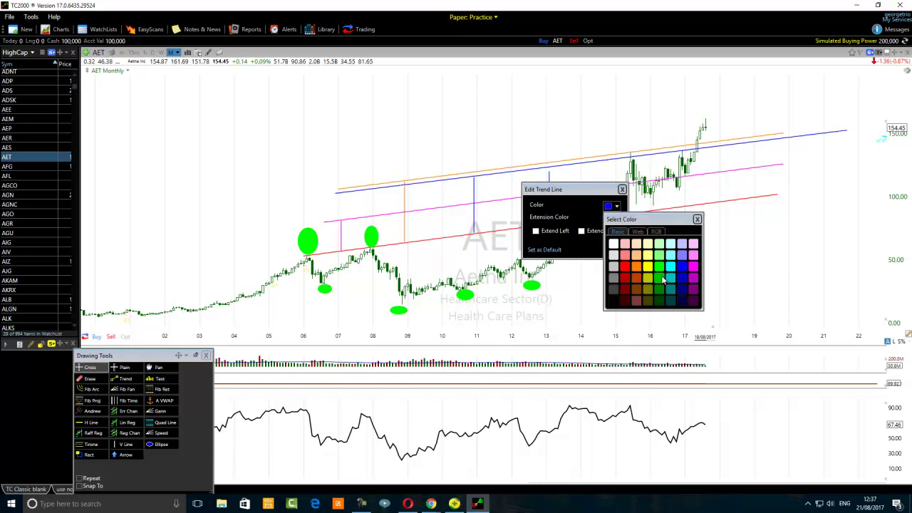
left_click(662, 279)
left_click(616, 249)
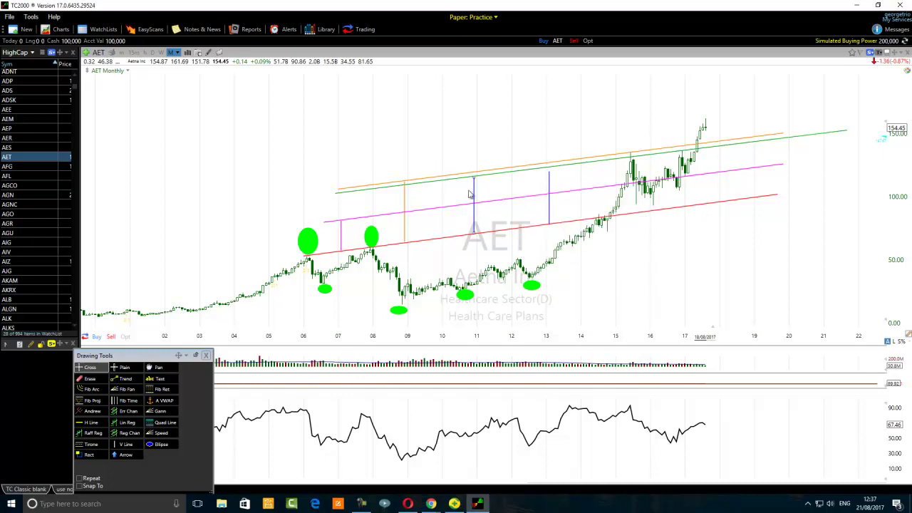
Change the colour of the third vertical measuring line to green.
right_click(476, 201)
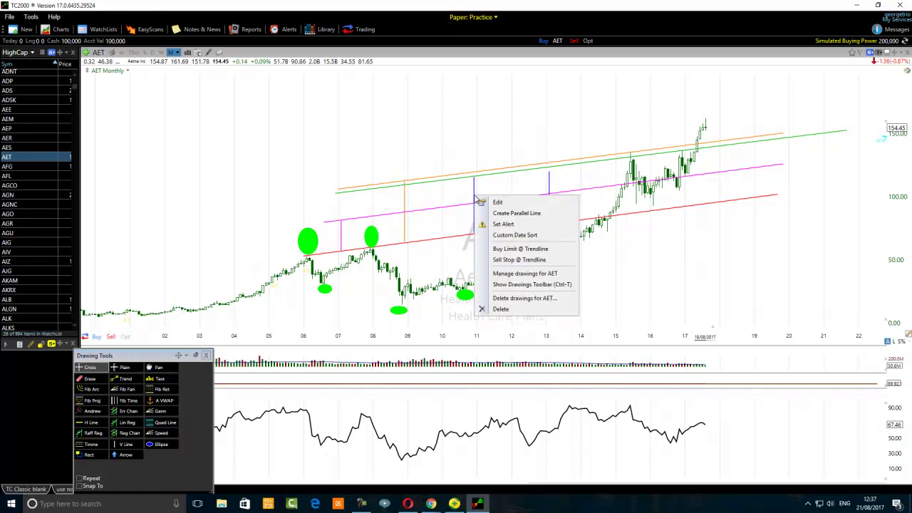
left_click(497, 203)
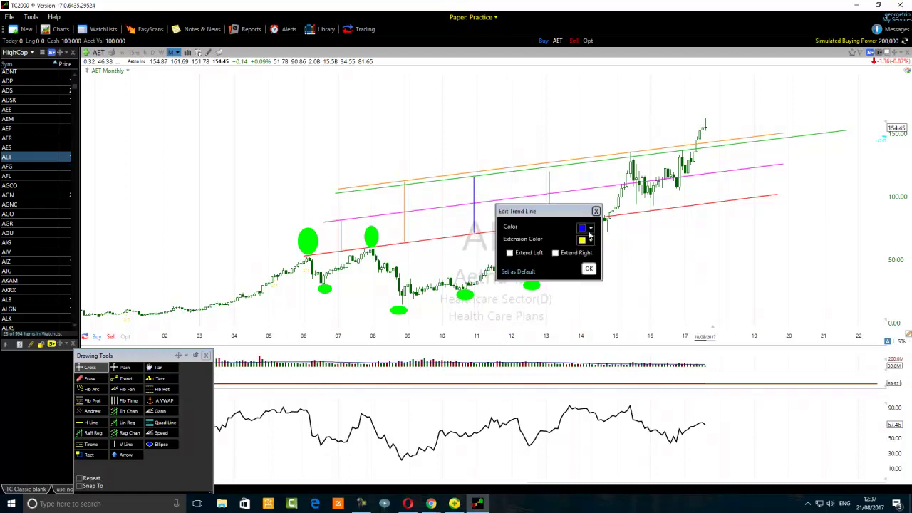
left_click(585, 228)
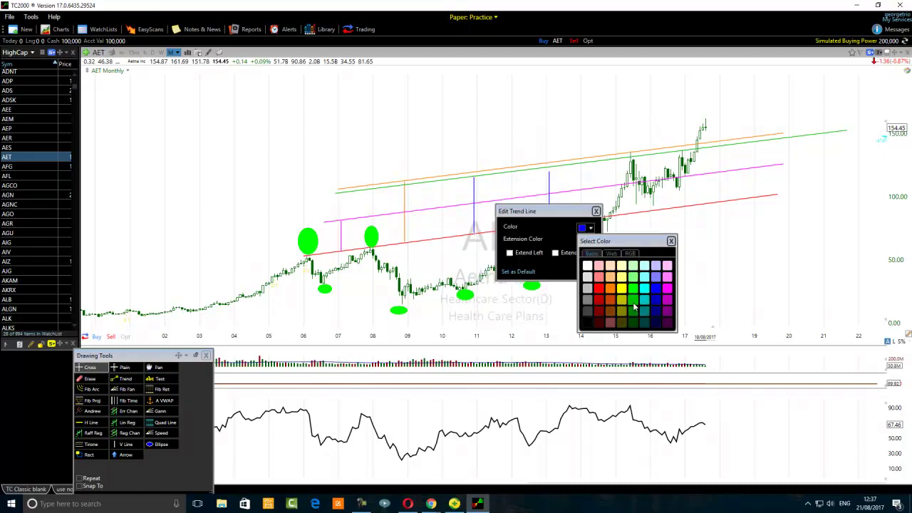
left_click(634, 306)
left_click(589, 272)
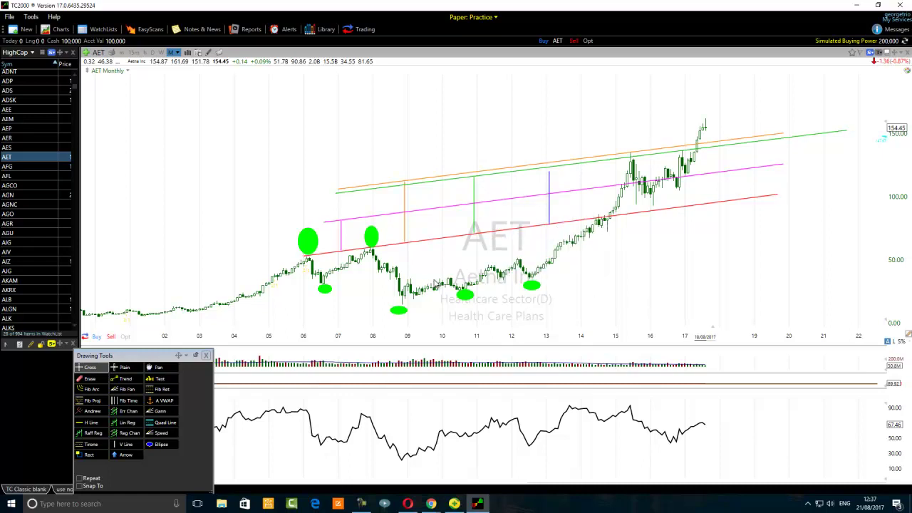
Draw a parallel trend line through the tip of the fourth vertical line, from about 2007 to mid-2022, and shift that vertical line slightly earlier.
left_click(121, 378)
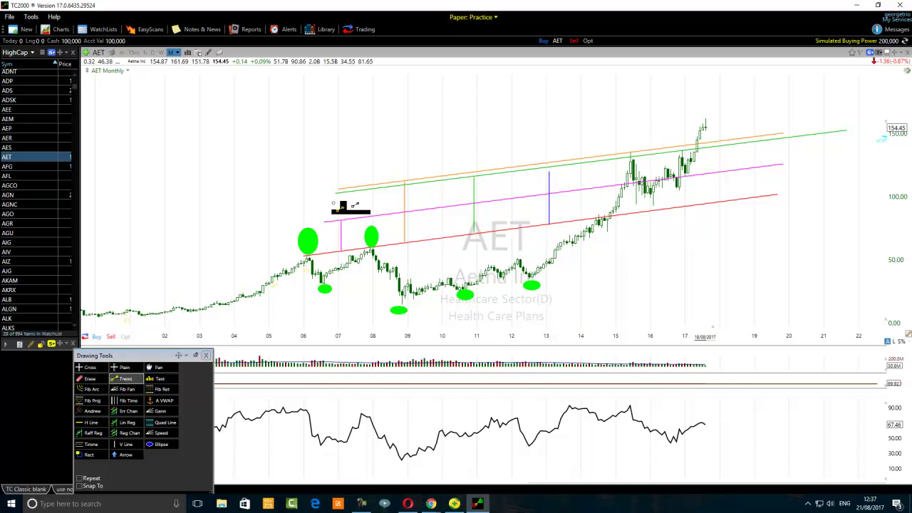
left_click_drag(335, 200, 877, 132)
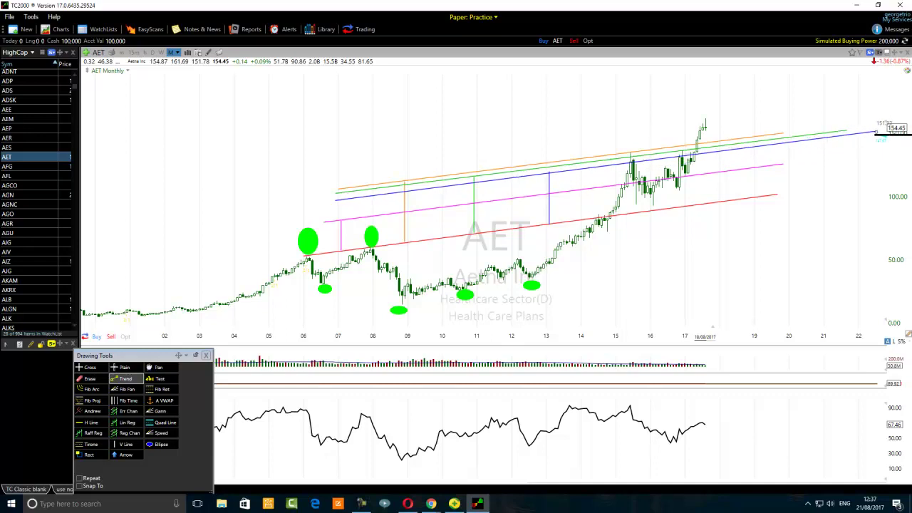
left_click_drag(568, 175, 571, 174)
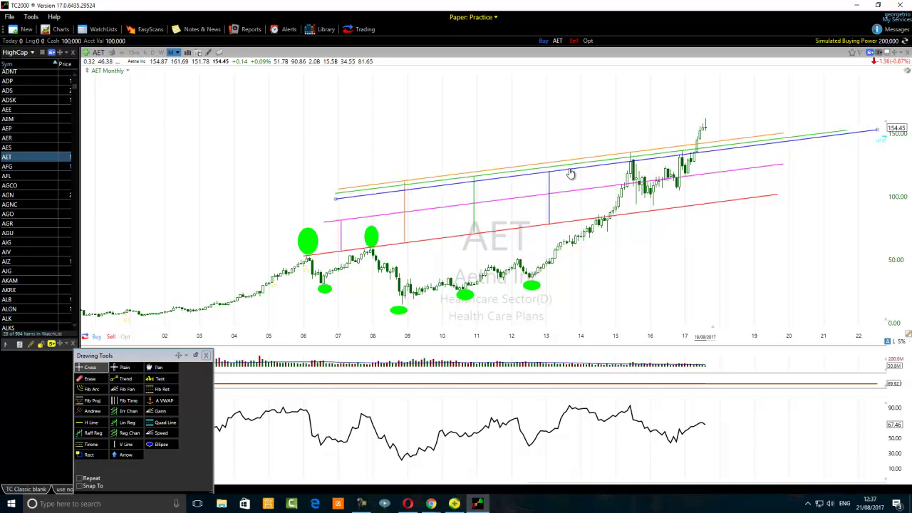
mouse_move(553, 191)
left_mouse_down()
mouse_move(717, 172)
mouse_move(432, 191)
mouse_move(424, 208)
mouse_move(535, 194)
left_mouse_up()
Change the colour of the blue parallel trend line just below the green one to black.
scroll(551, 121, "up", 2)
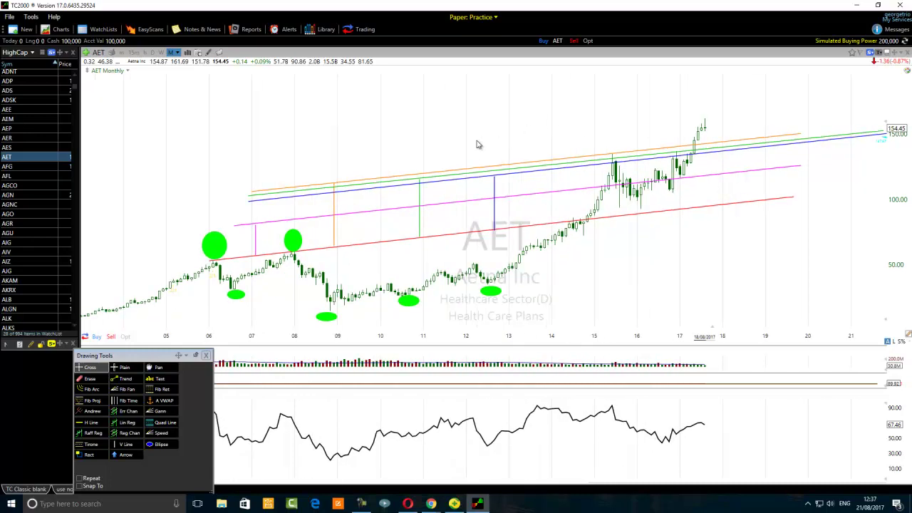
right_click(535, 175)
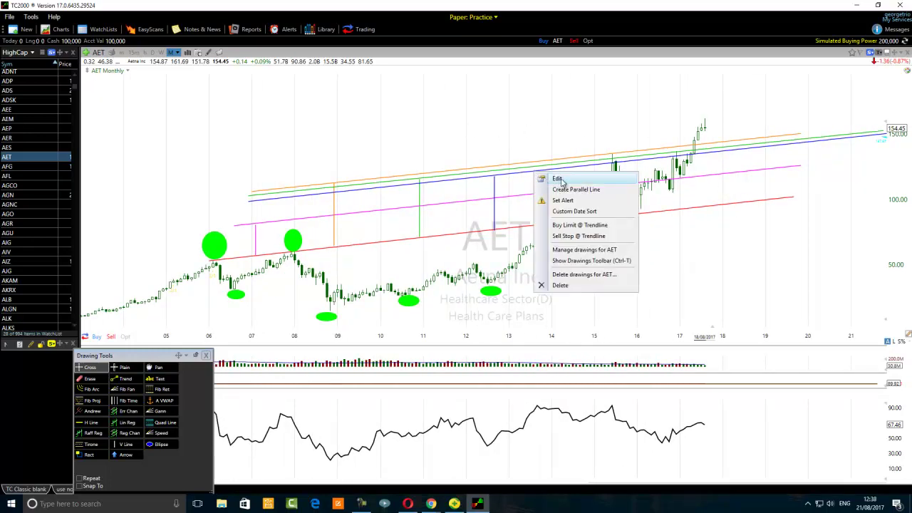
left_click(560, 179)
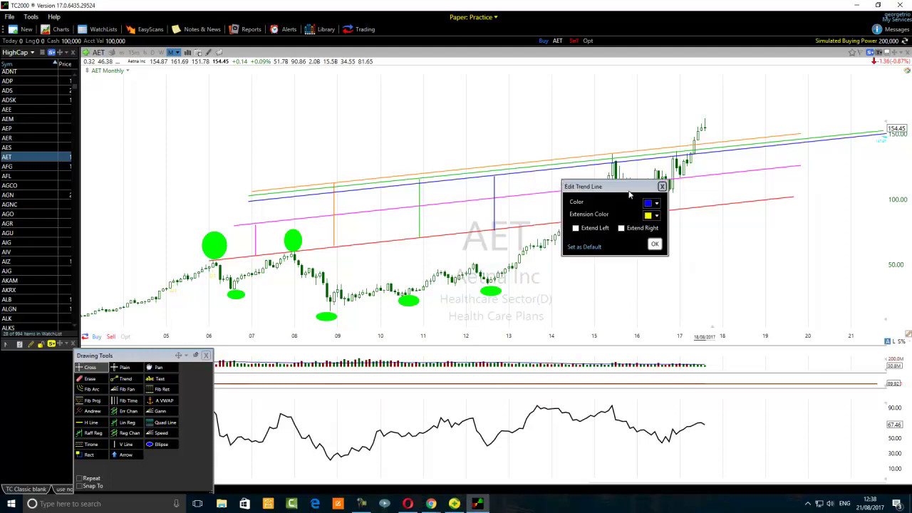
left_click(650, 205)
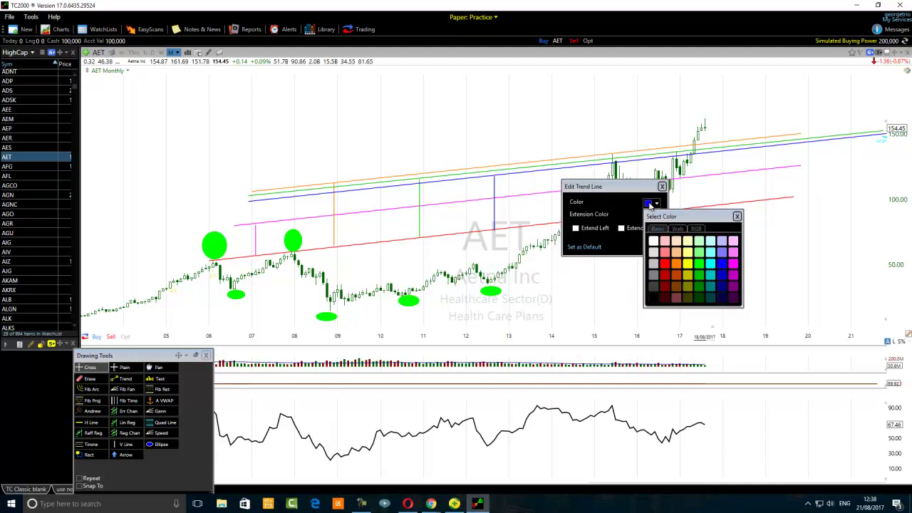
left_click(653, 298)
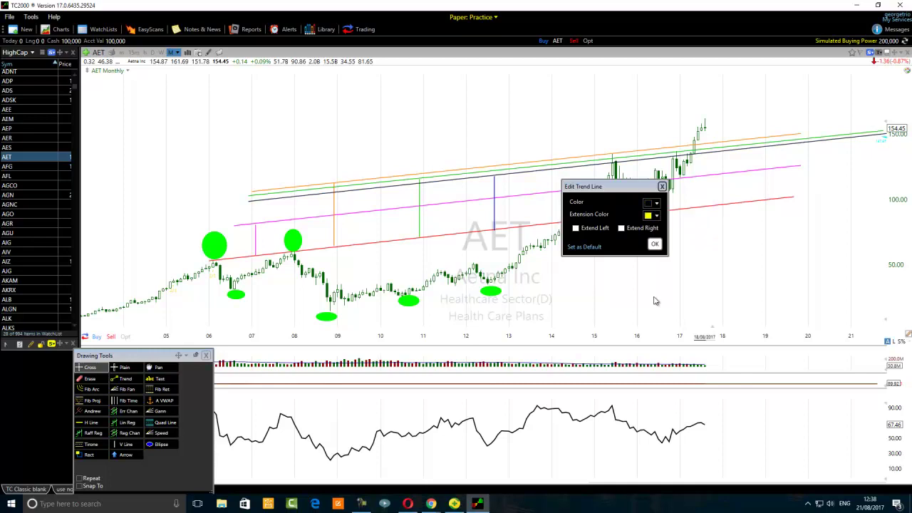
left_click(657, 245)
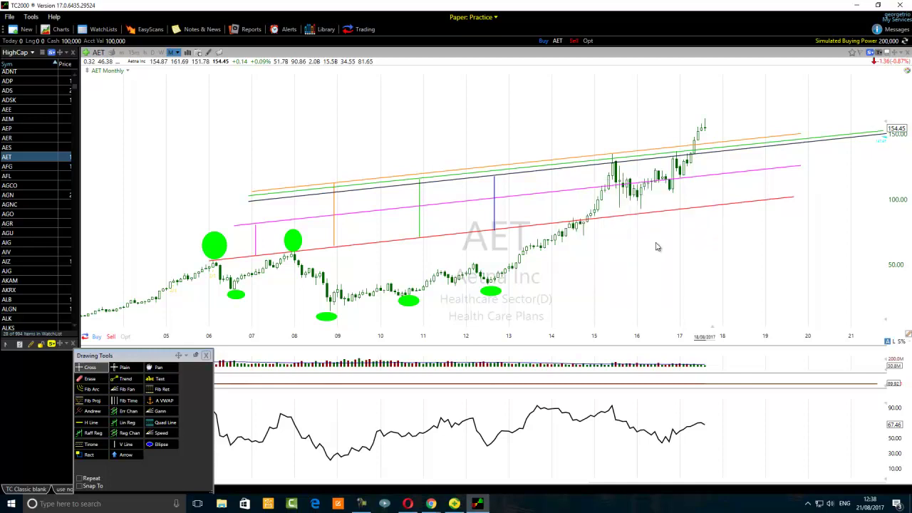
Change the colour of the fourth vertical measuring line, the blue one near late 2012, to black.
right_click(496, 221)
left_click(520, 228)
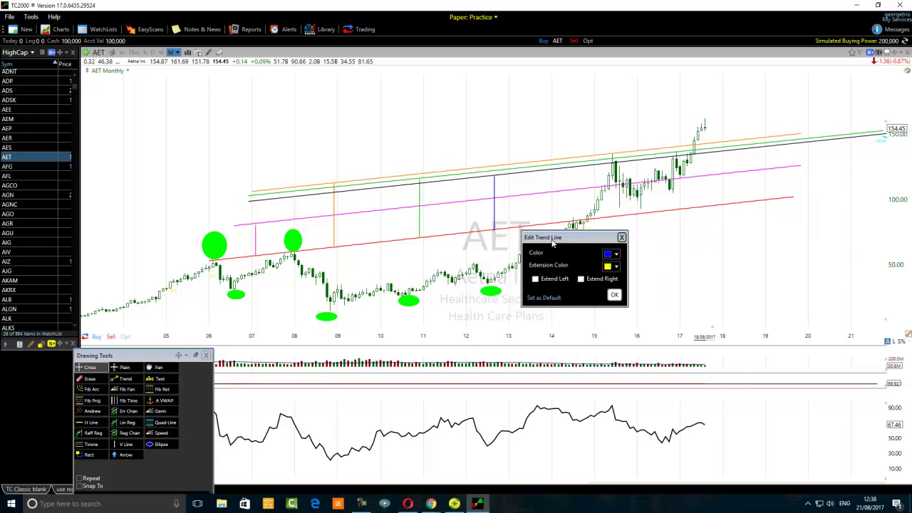
left_click(611, 258)
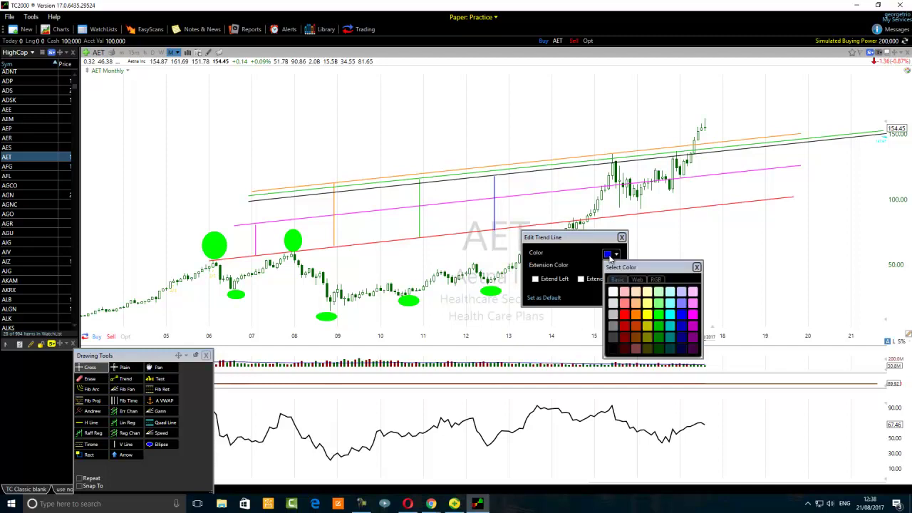
left_click(613, 348)
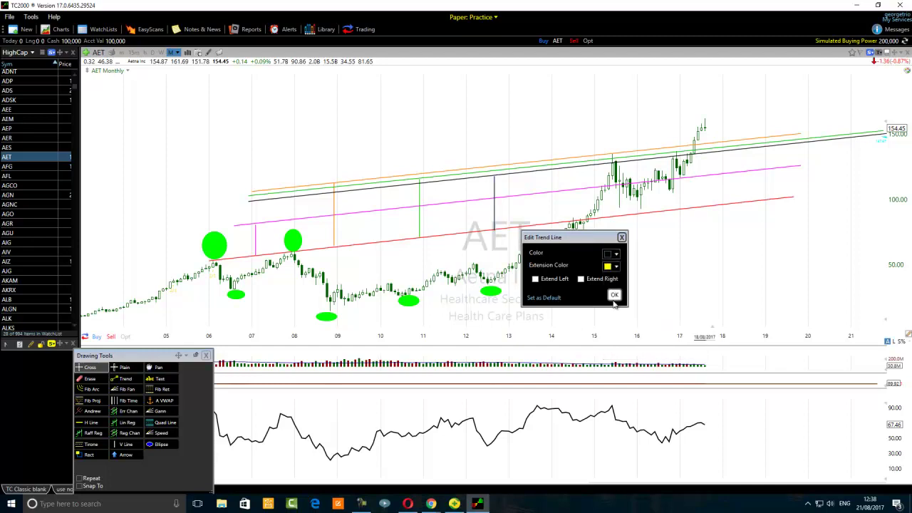
left_click(615, 297)
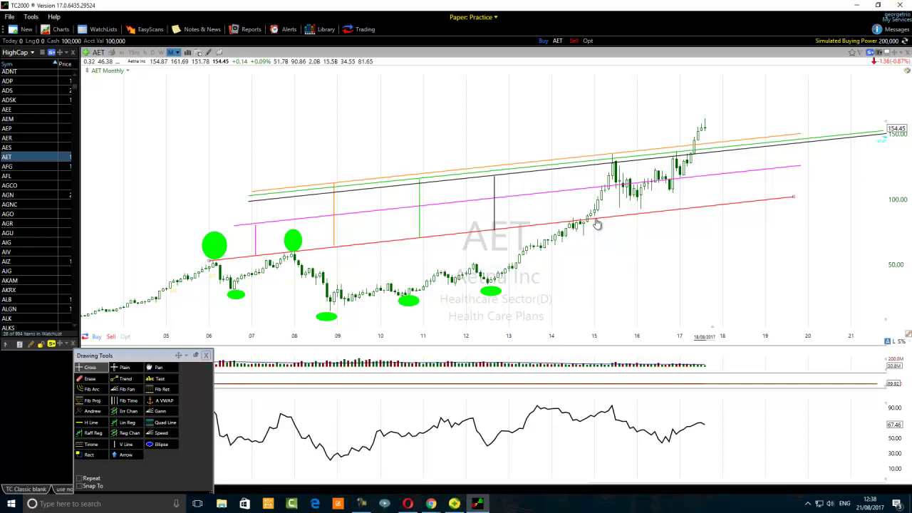
Examine how the monthly candles from 2014 to 2017 behave around the red trend line and its parallel target lines.
mouse_move(597, 225)
mouse_move(585, 227)
mouse_move(353, 217)
scroll(592, 239, "up", 2)
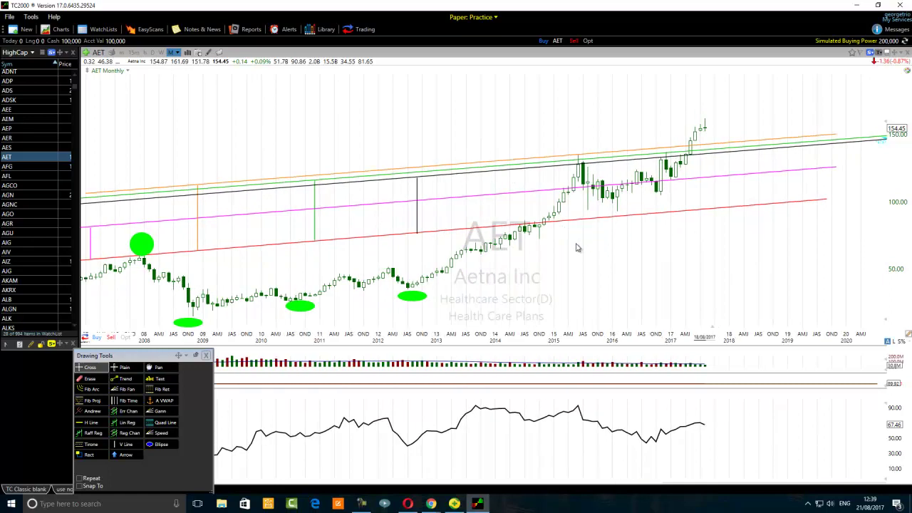
scroll(579, 246, "up", 1)
scroll(562, 221, "up", 2)
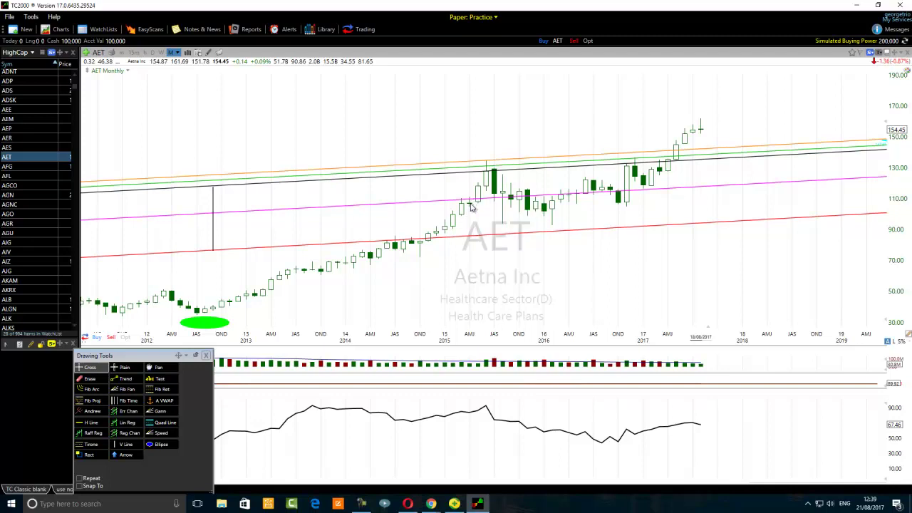
mouse_move(484, 202)
scroll(400, 219, "down", 2)
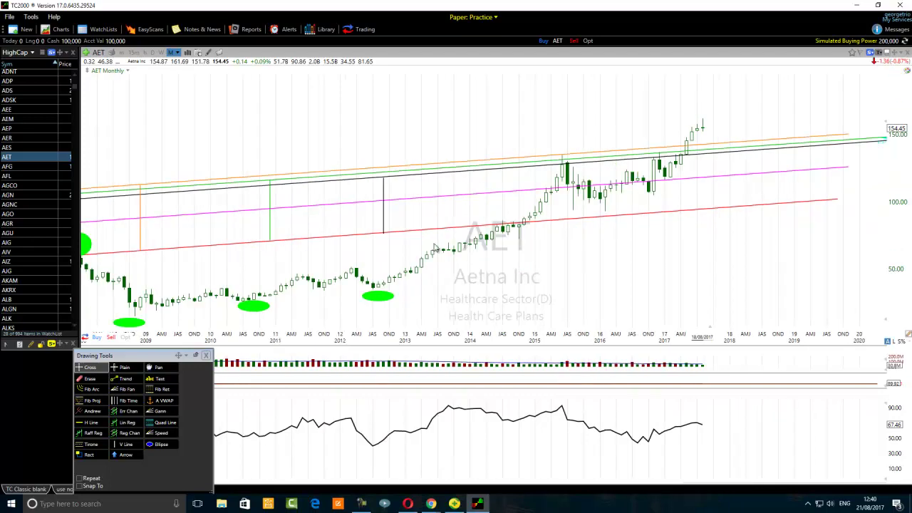
scroll(497, 254, "down", 2)
scroll(497, 255, "down", 2)
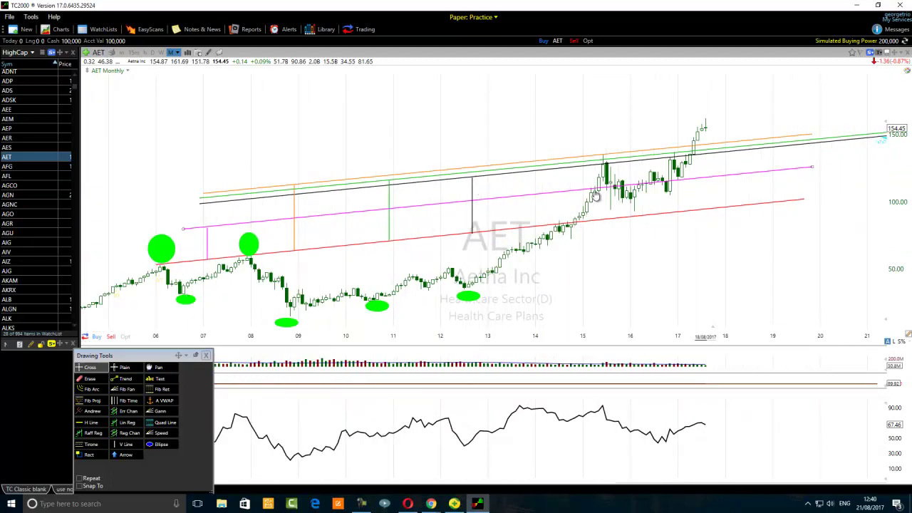
Inspect the magenta target line's details and the May 2015 candle where price reaches that line.
mouse_move(597, 193)
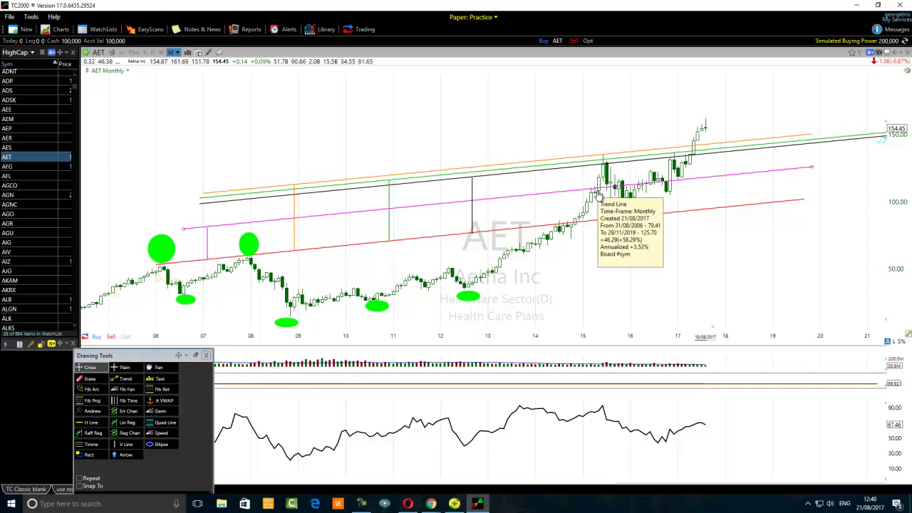
scroll(583, 215, "up", 2)
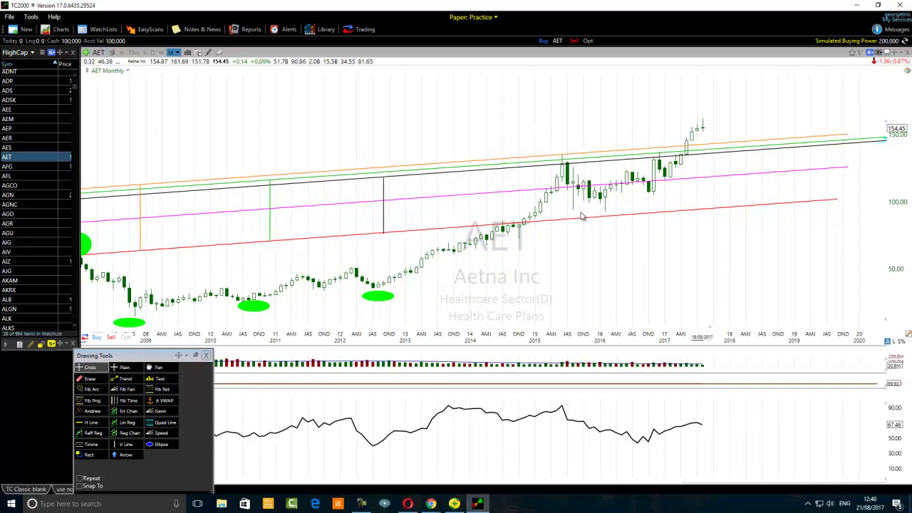
mouse_move(552, 197)
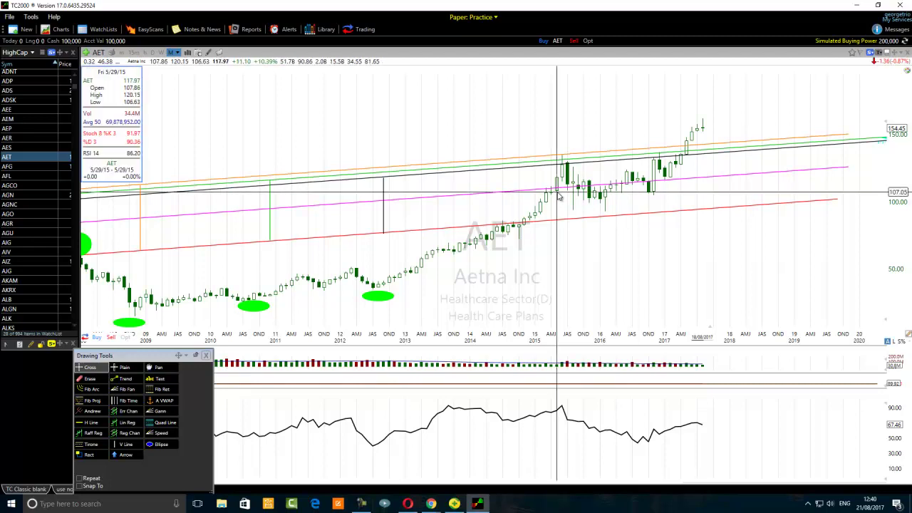
left_click(557, 192)
left_click(559, 196)
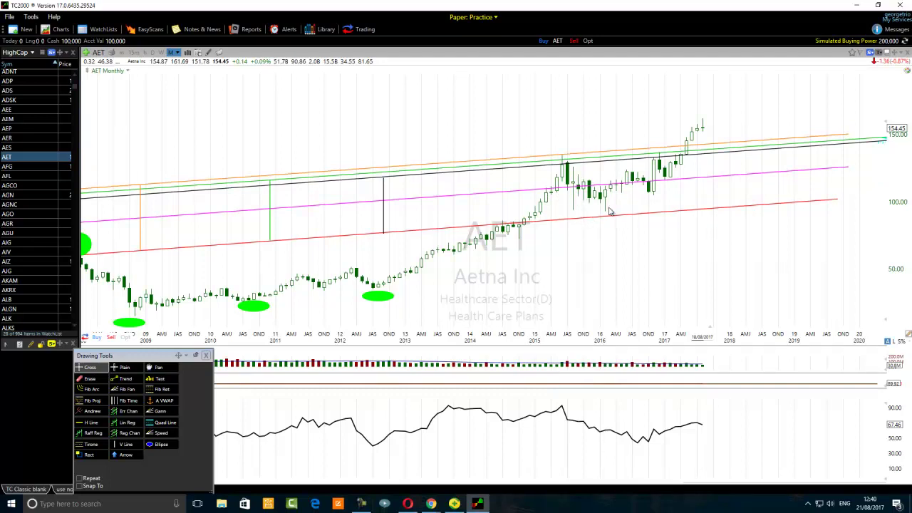
Mark the early-2017 low near the magenta target line with a small green ellipse just below the candles.
mouse_move(552, 193)
mouse_move(533, 227)
left_click(158, 444)
left_click_drag(673, 187, 681, 193)
mouse_move(676, 185)
Examine the mid-2015 peak and the pullback after it against the black and magenta target lines.
scroll(531, 210, "up", 1)
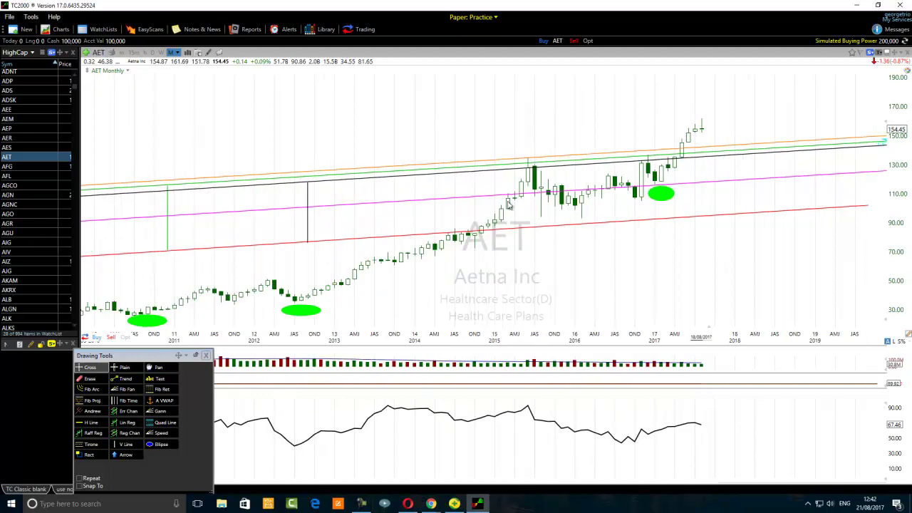
scroll(516, 205, "down", 2)
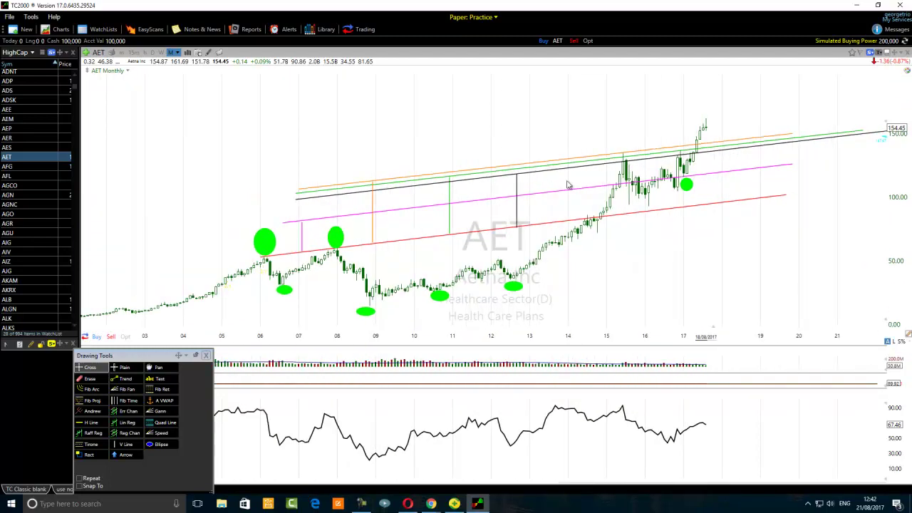
mouse_move(583, 172)
mouse_move(617, 188)
mouse_move(625, 165)
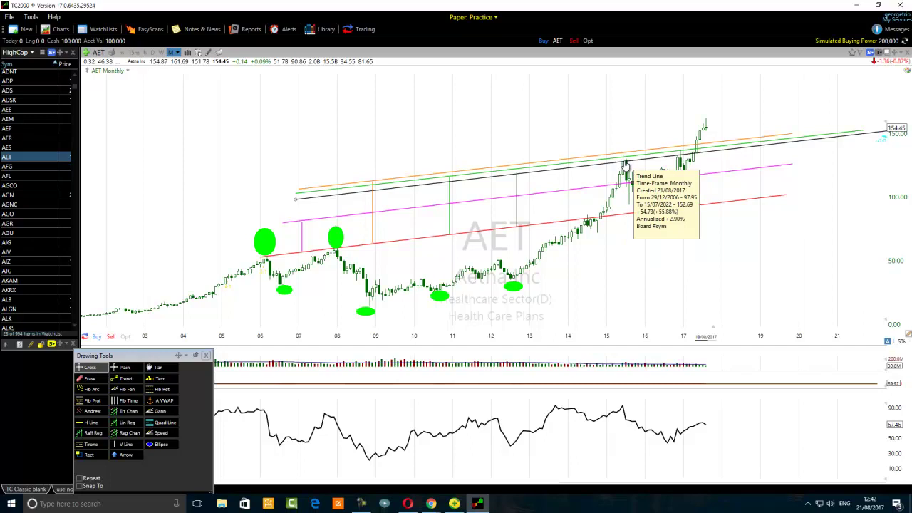
scroll(580, 194, "up", 3)
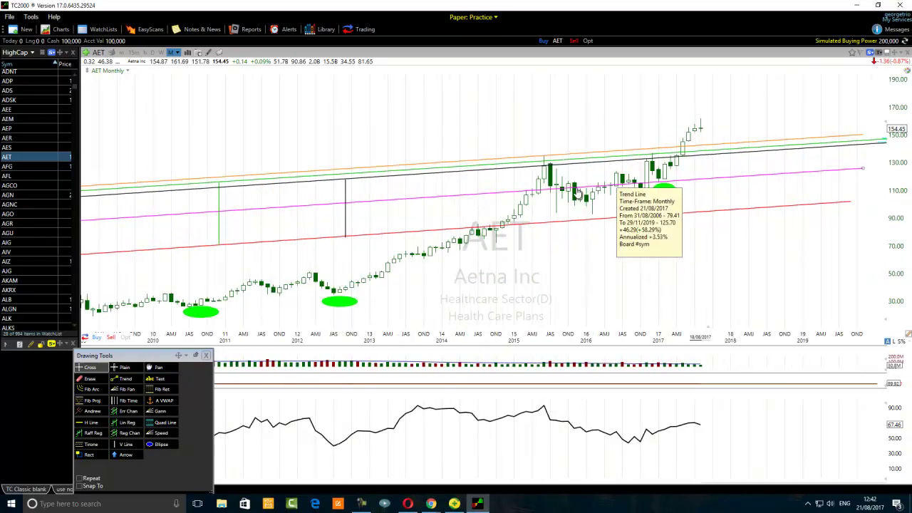
mouse_move(545, 170)
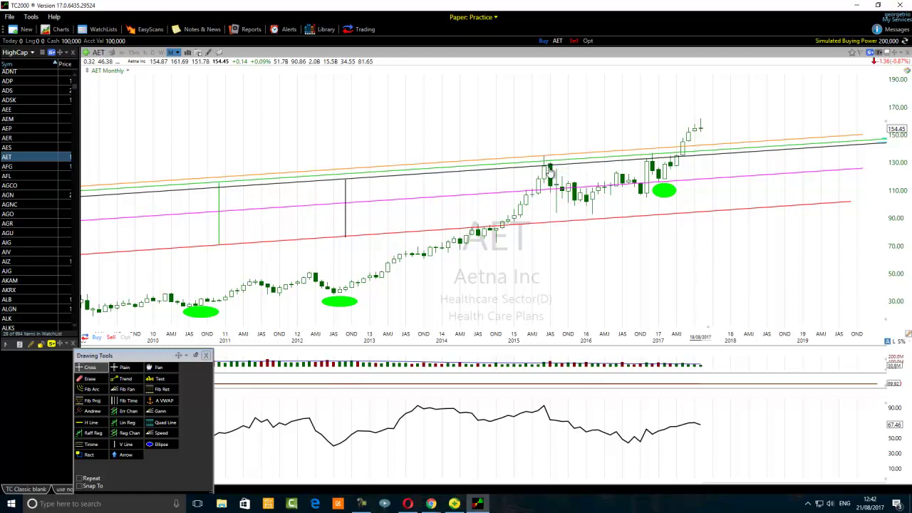
Compare the black vertical line with the mid-2015 peak, and place it between the red trend line and the 2012 low.
scroll(492, 217, "down", 5)
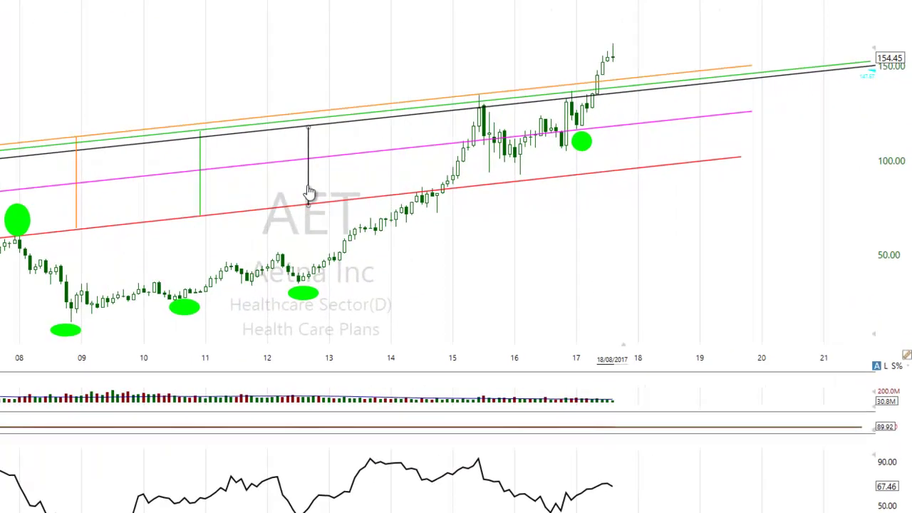
left_click_drag(287, 198, 466, 166)
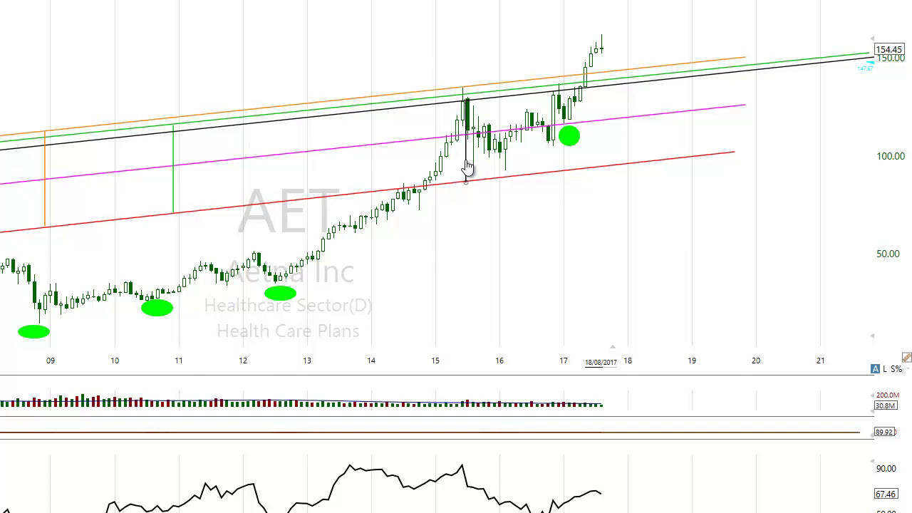
left_click_drag(467, 166, 280, 265)
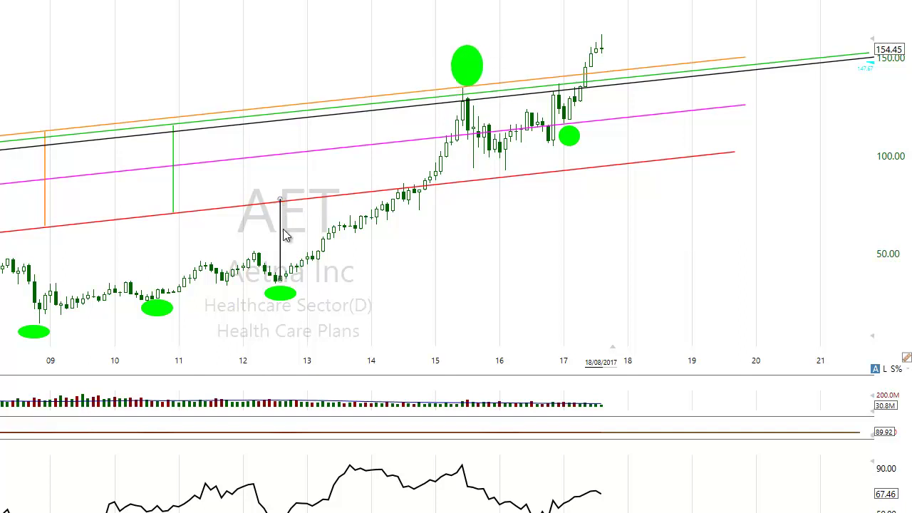
left_click_drag(280, 256, 281, 255)
Examine where the black target line meets the mid-2015 peak and the early-2017 candles.
mouse_move(450, 149)
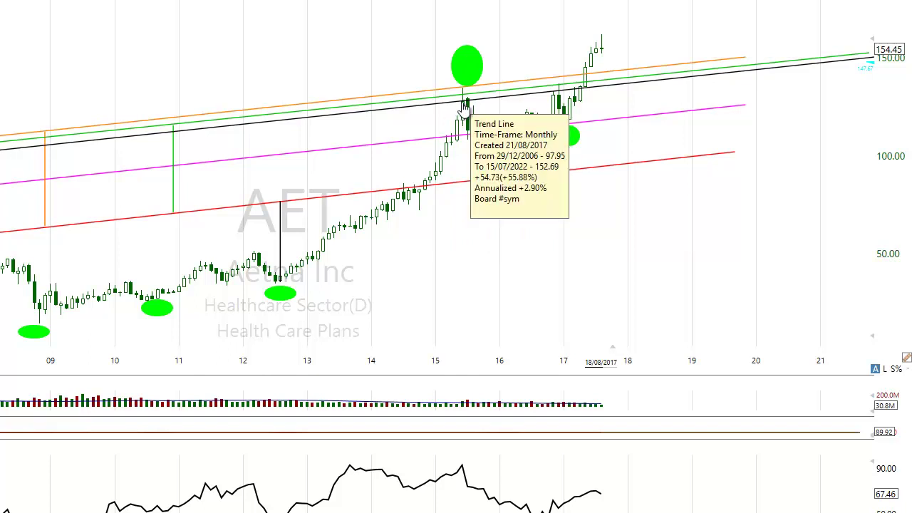
mouse_move(280, 292)
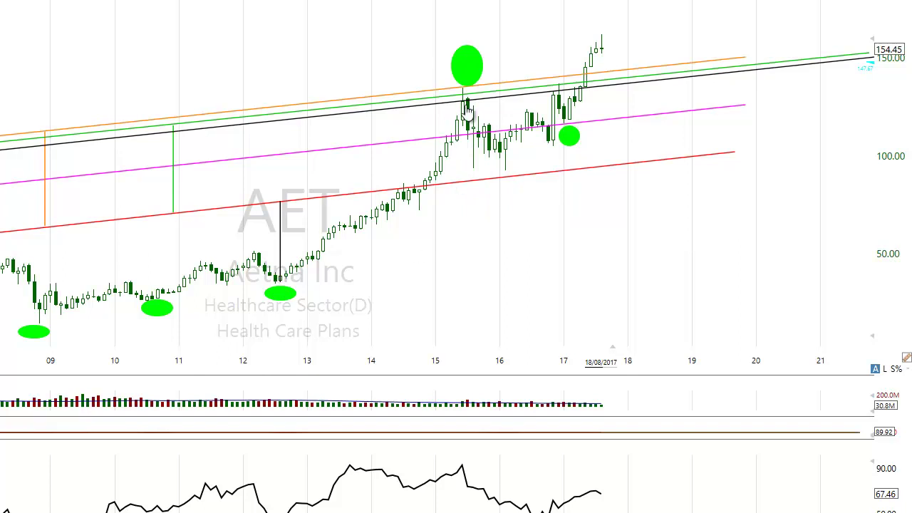
mouse_move(465, 106)
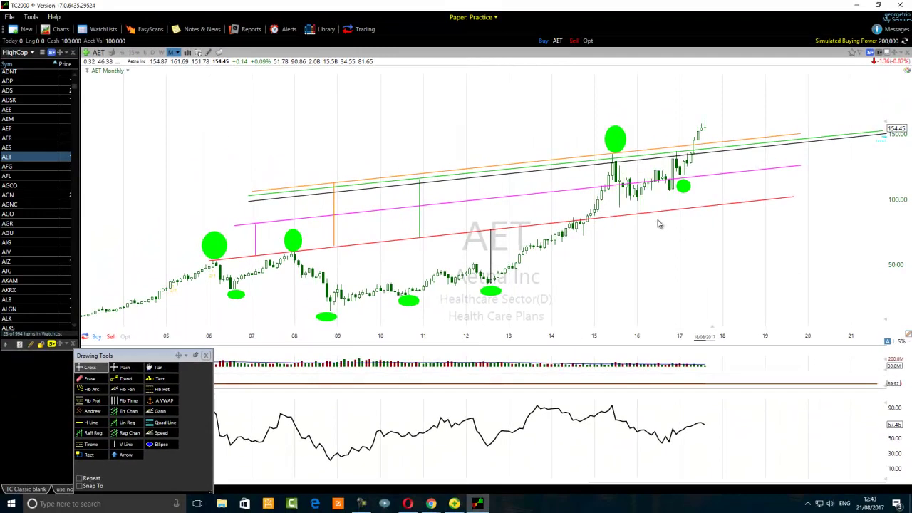
scroll(634, 214, "up", 2)
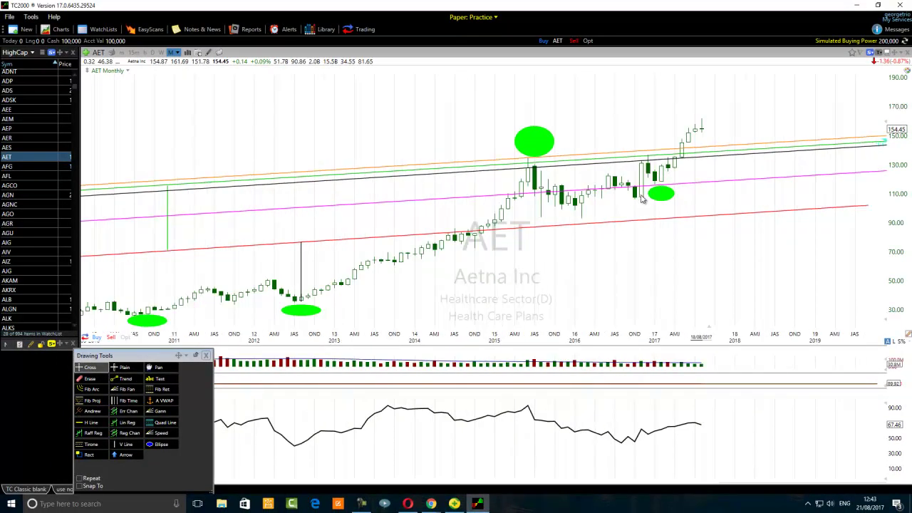
mouse_move(652, 165)
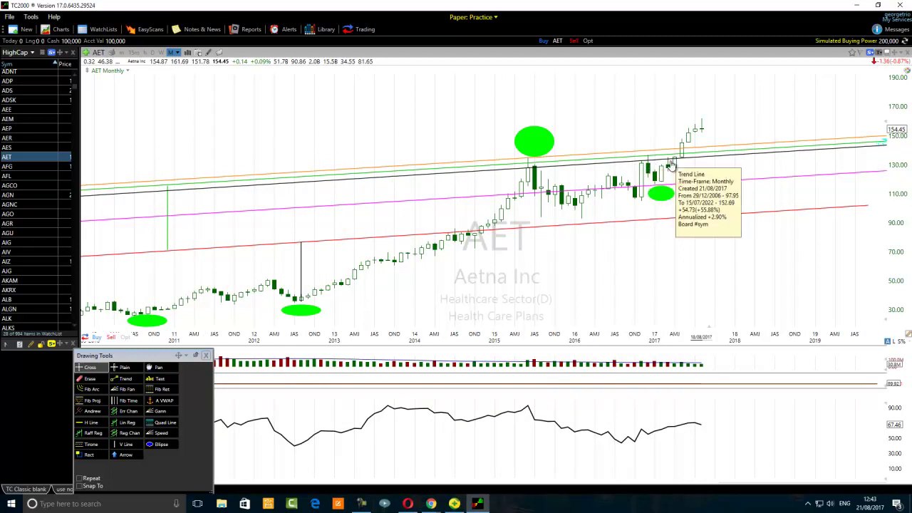
scroll(463, 200, "down", 3)
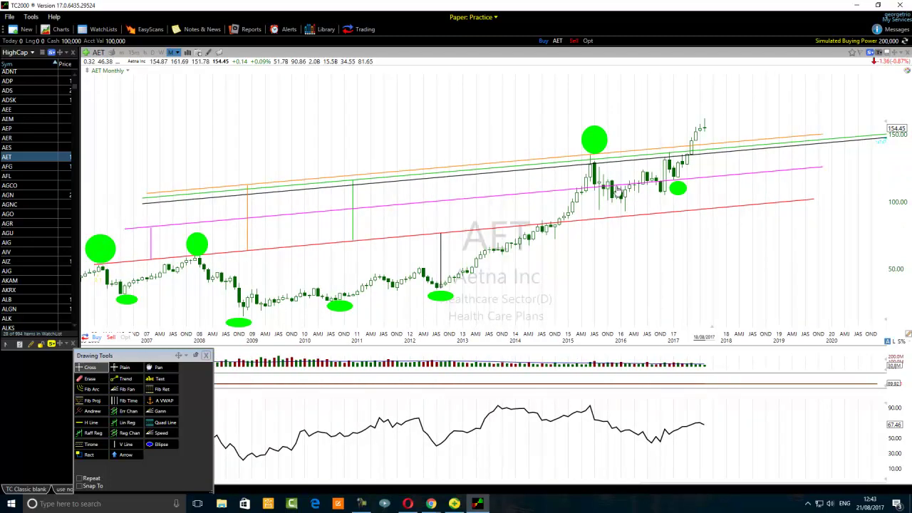
Examine how the 2015 peak, the 2016 pullback and the 2017 breakout sit against the orange, green and black target lines.
mouse_move(345, 187)
mouse_move(592, 164)
scroll(598, 178, "up", 2)
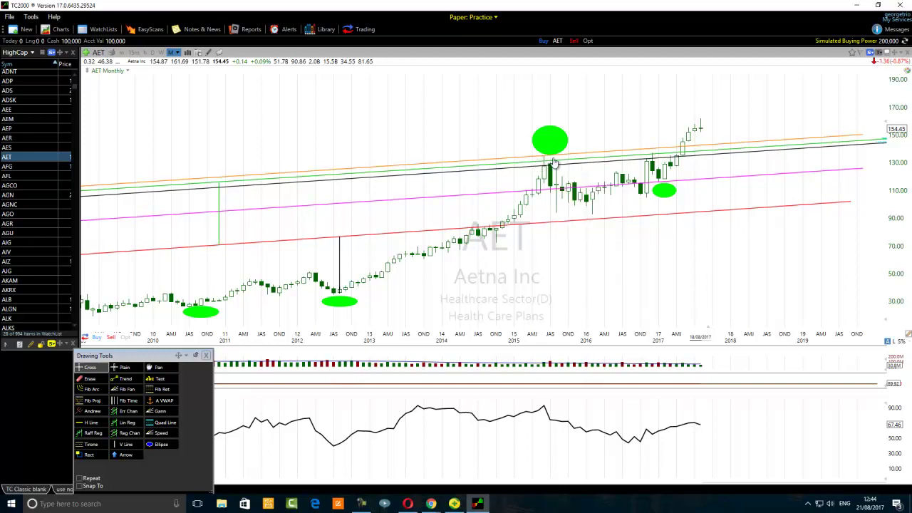
mouse_move(551, 168)
mouse_move(507, 229)
scroll(641, 186, "up", 2)
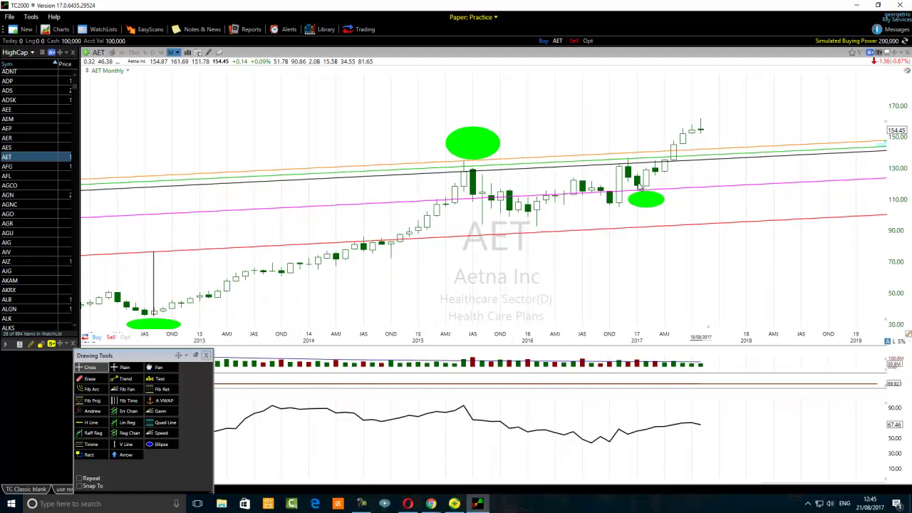
mouse_move(655, 162)
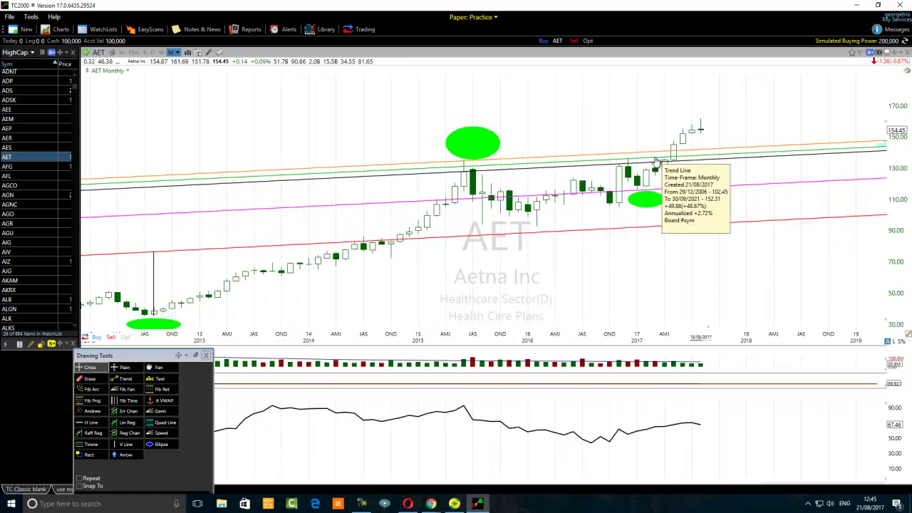
scroll(627, 178, "down", 2)
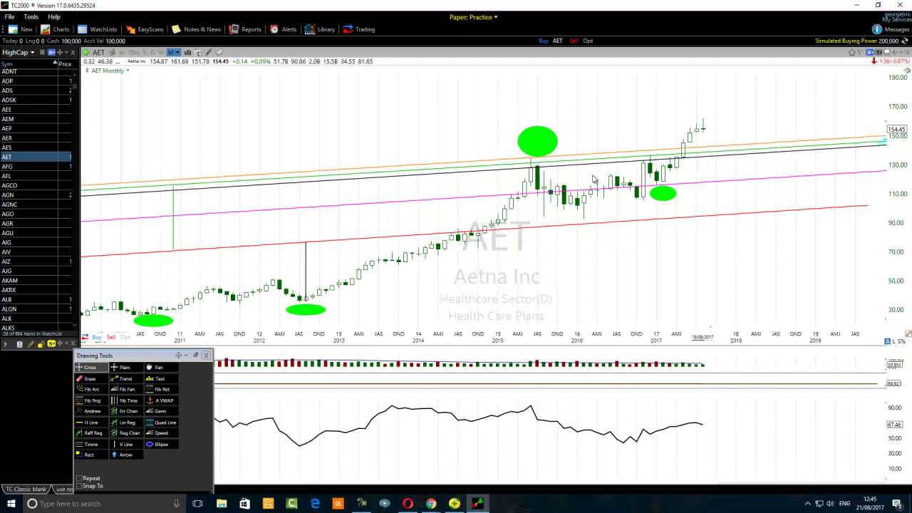
scroll(578, 169, "down", 2)
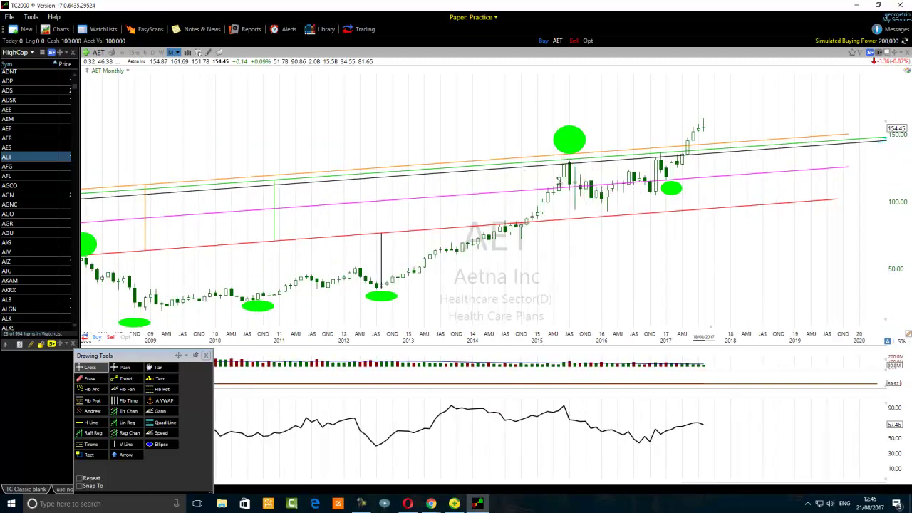
Raise the ellipse off the 2015 peak, and check the orange vertical line against the 2008 low before restoring it between the red and orange lines.
left_click_drag(568, 146, 569, 121)
scroll(533, 120, "down", 2)
scroll(538, 126, "down", 2)
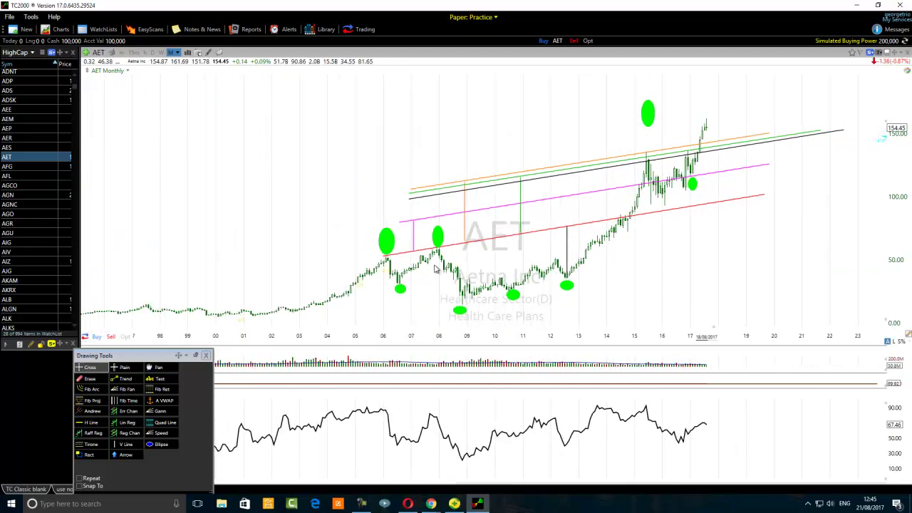
left_click_drag(471, 235, 464, 268)
mouse_move(465, 268)
left_mouse_down()
mouse_move(461, 329)
mouse_move(467, 282)
left_mouse_up()
left_click_drag(468, 280, 471, 215)
Lower the green ellipse to sit just above the mid-2015 peak at the orange target line.
mouse_move(645, 155)
scroll(631, 260, "up", 3)
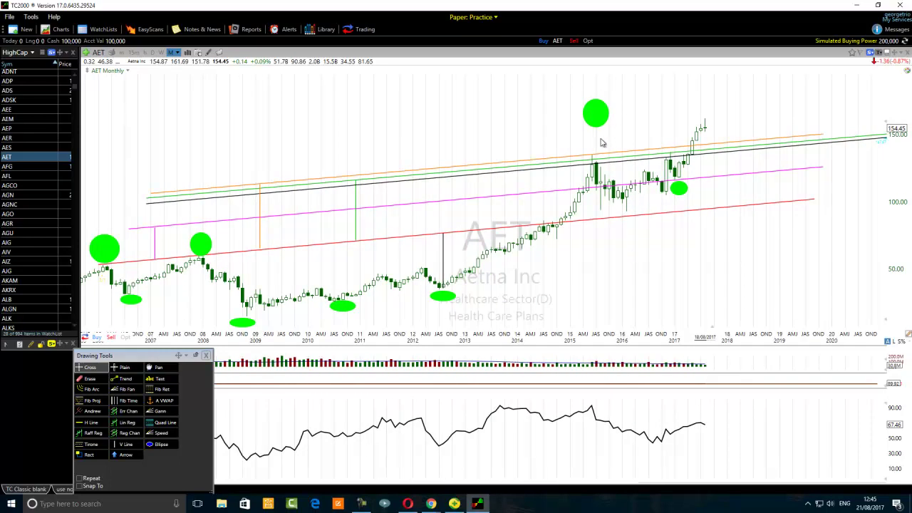
left_click_drag(598, 119, 593, 145)
mouse_move(593, 144)
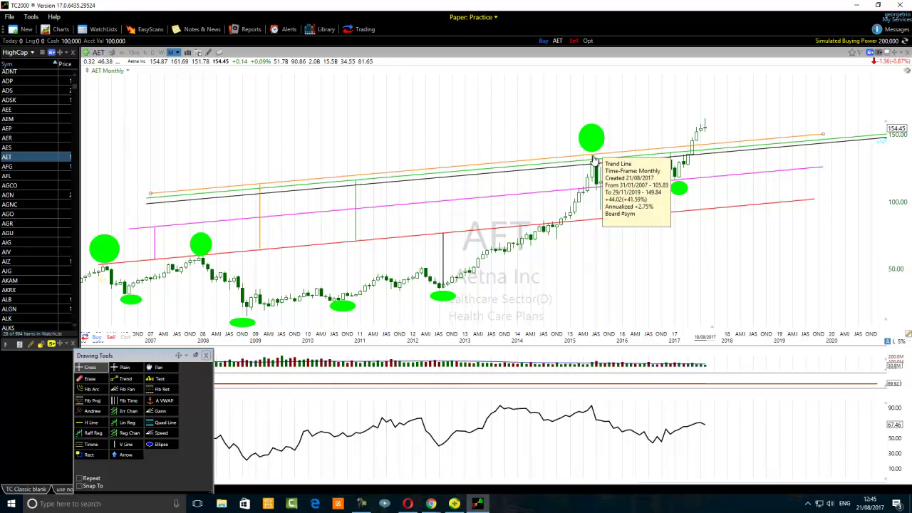
left_click_drag(525, 147, 518, 157)
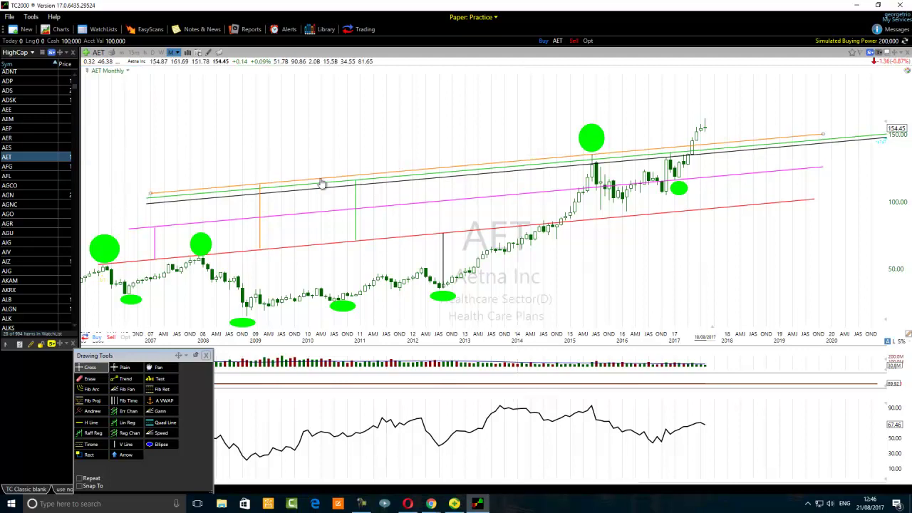
Raise the magenta vertical depth line from the red trend line so it stands on the green and orange target lines.
scroll(325, 184, "down", 2)
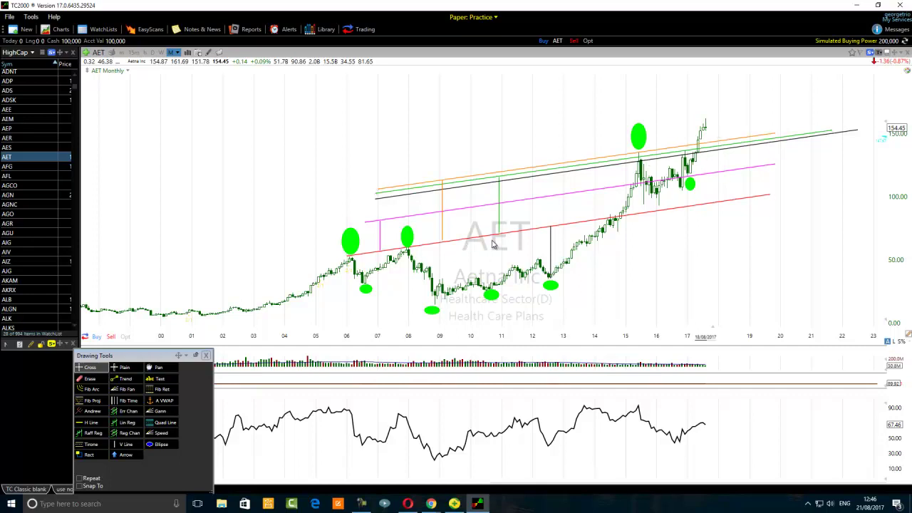
left_click(561, 198)
mouse_move(381, 243)
left_mouse_down()
mouse_move(409, 183)
mouse_move(392, 240)
mouse_move(404, 201)
mouse_move(405, 212)
left_mouse_up()
left_click(416, 191)
left_click_drag(404, 206, 419, 177)
Draw a blue trend line parallel to the target lines through the magenta line's upper end, and move the 2015 peak's ellipse above the 2017 high.
left_click(113, 382)
mouse_move(378, 164)
left_mouse_down()
mouse_move(659, 115)
mouse_move(838, 99)
left_mouse_up()
left_click_drag(637, 142, 706, 113)
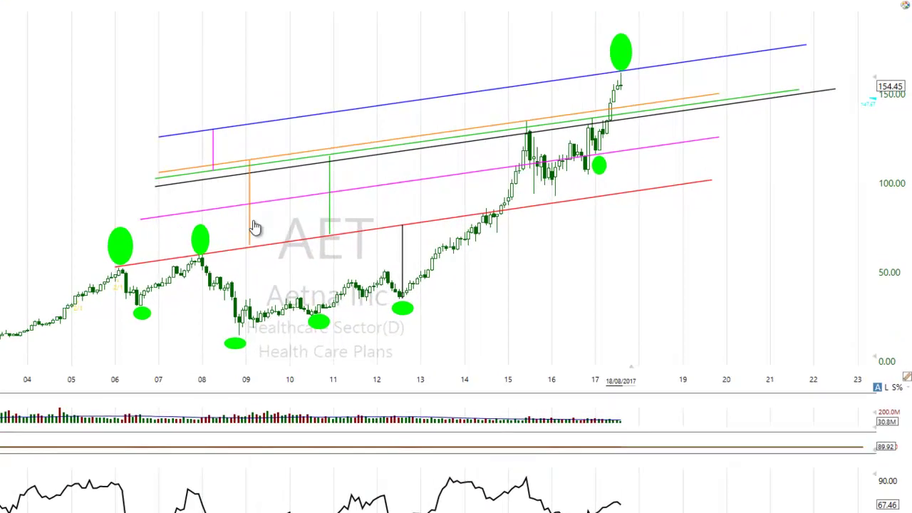
Check the magenta vertical line against the 2017 high, and place it and the orange vertical line back at the 2006 and 2008 lows.
left_click_drag(235, 159, 605, 114)
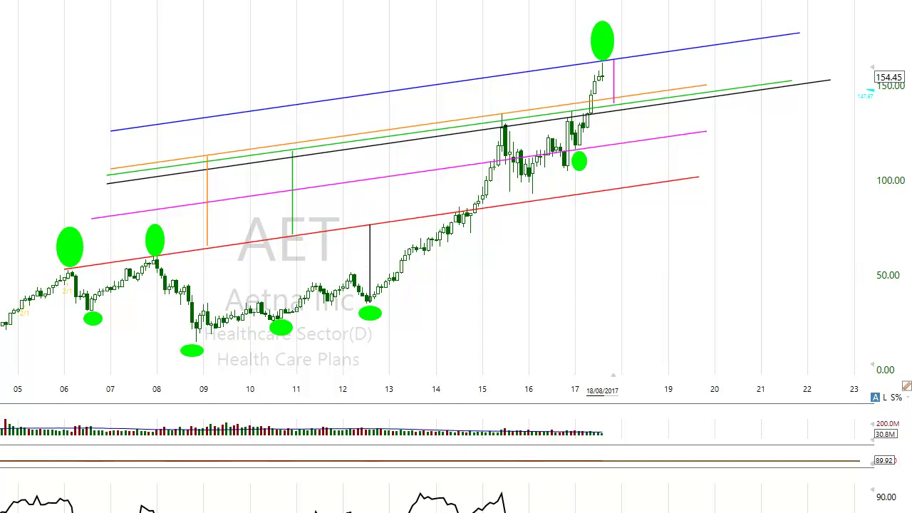
left_click_drag(613, 90, 93, 298)
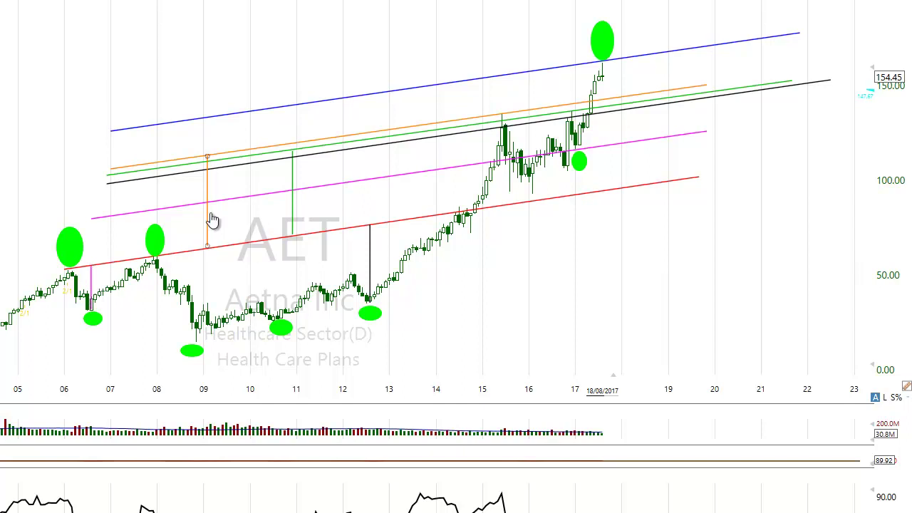
left_click_drag(207, 226, 202, 320)
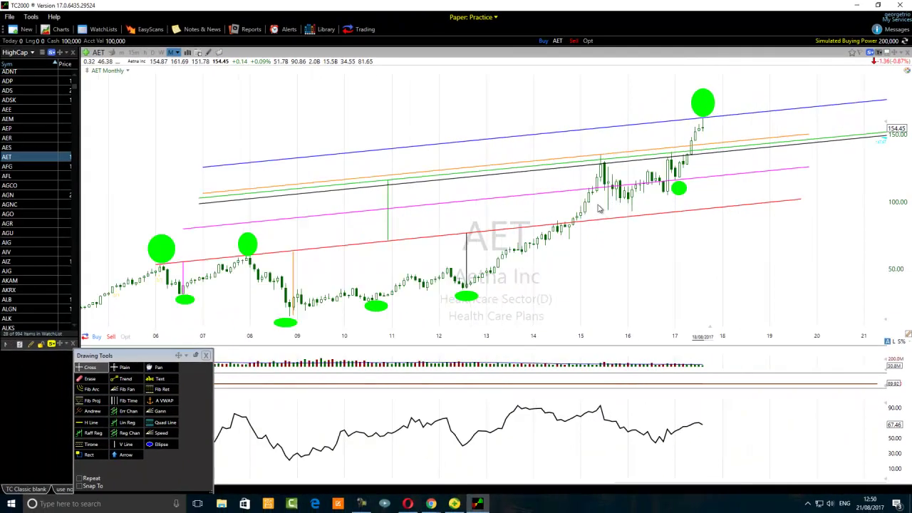
mouse_move(594, 194)
left_click(361, 504)
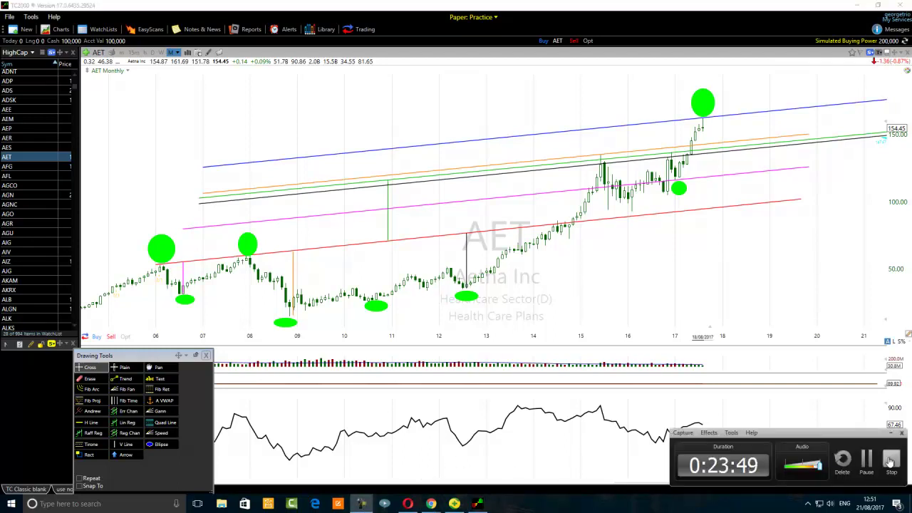